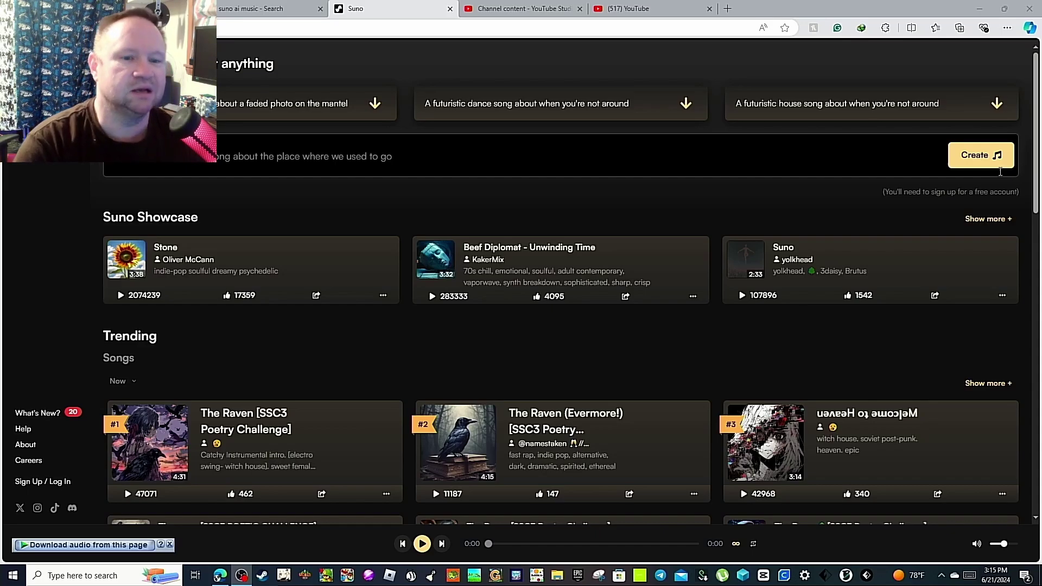
Step: Generate a song from the suggested prompt about the place where we used to go
click(982, 161)
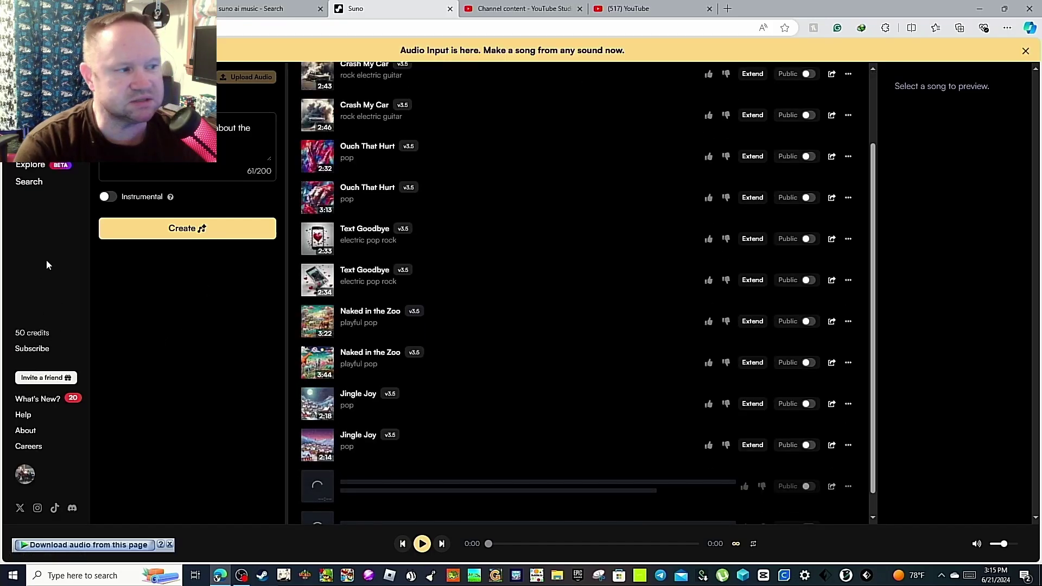
Step: Replace the song description with "Christmas music a jingle bell feel with a pop vibe" and generate the songs
click(242, 152)
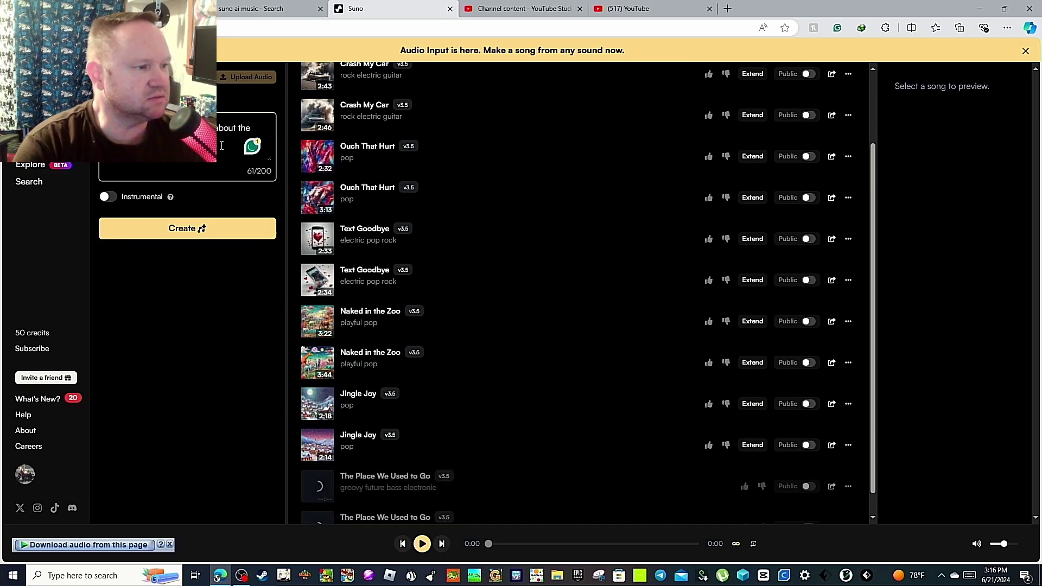
key(ctrl+a)
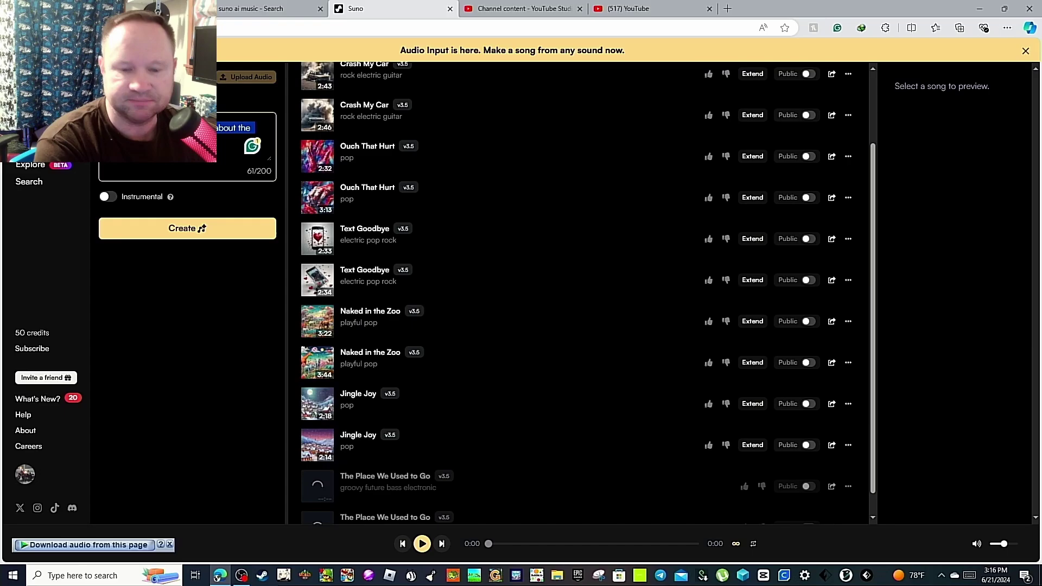
text(a )
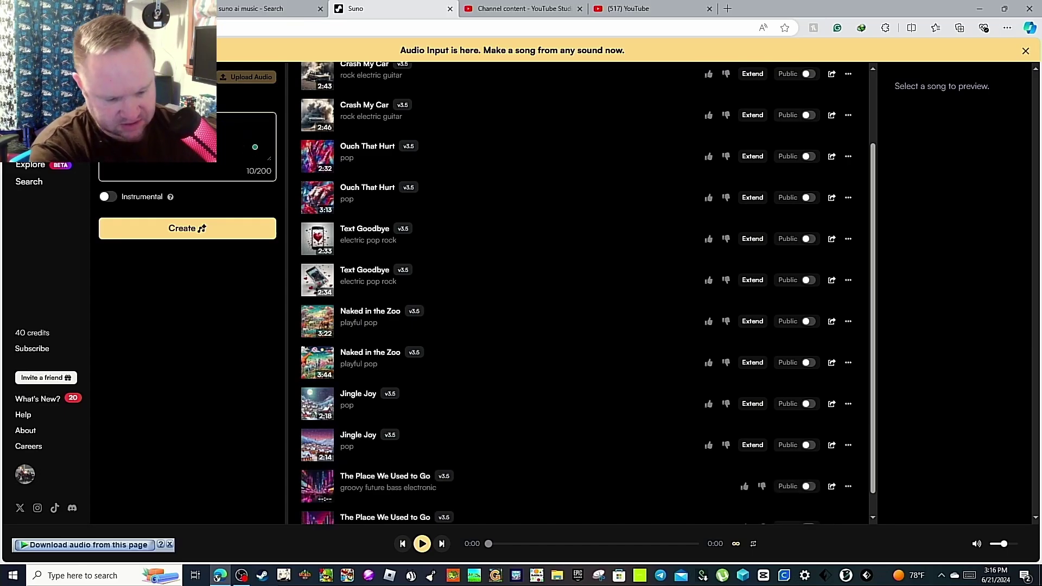
text(a)
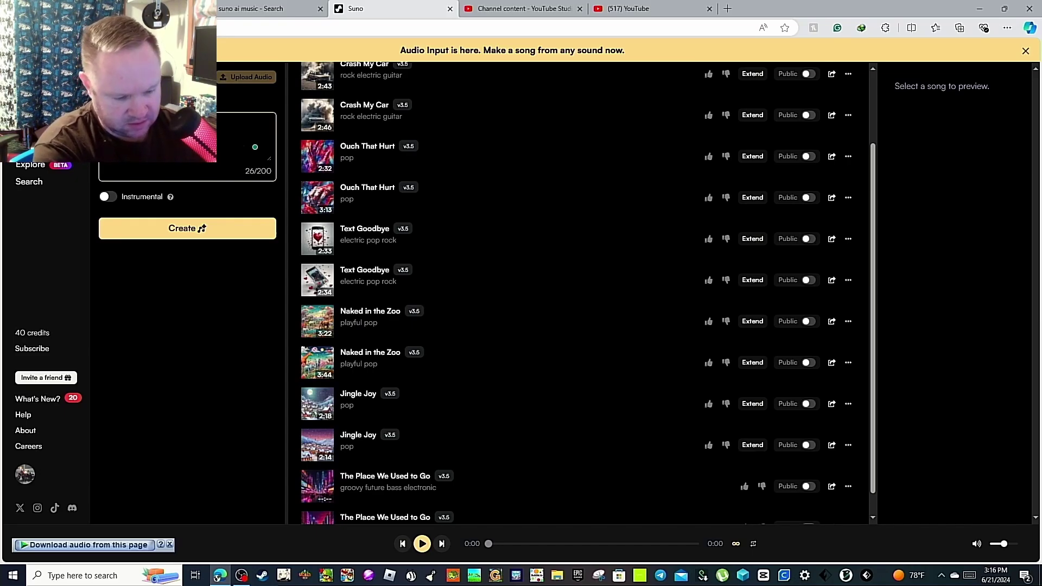
text(ell )
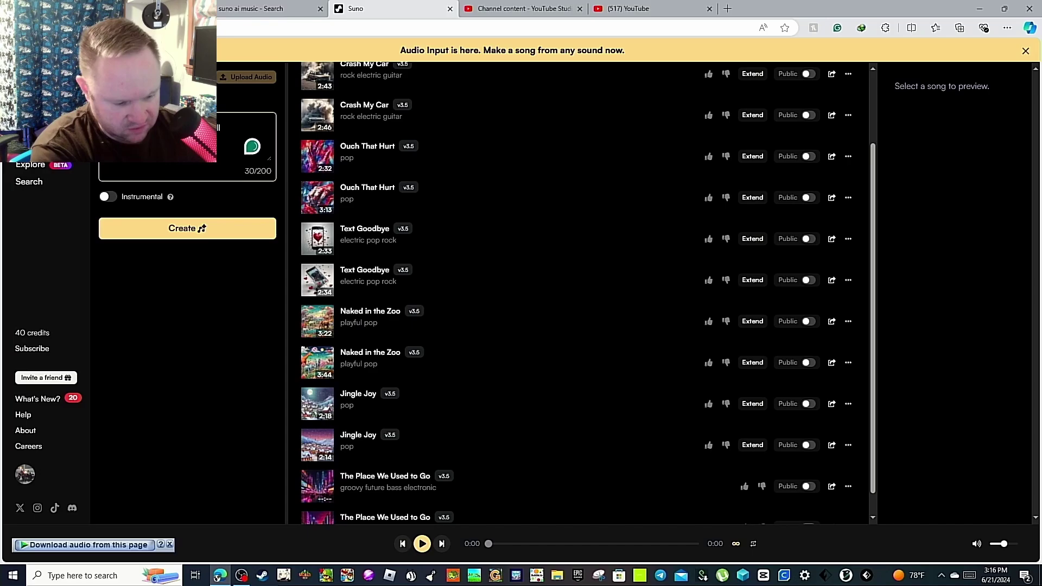
text(feel wi)
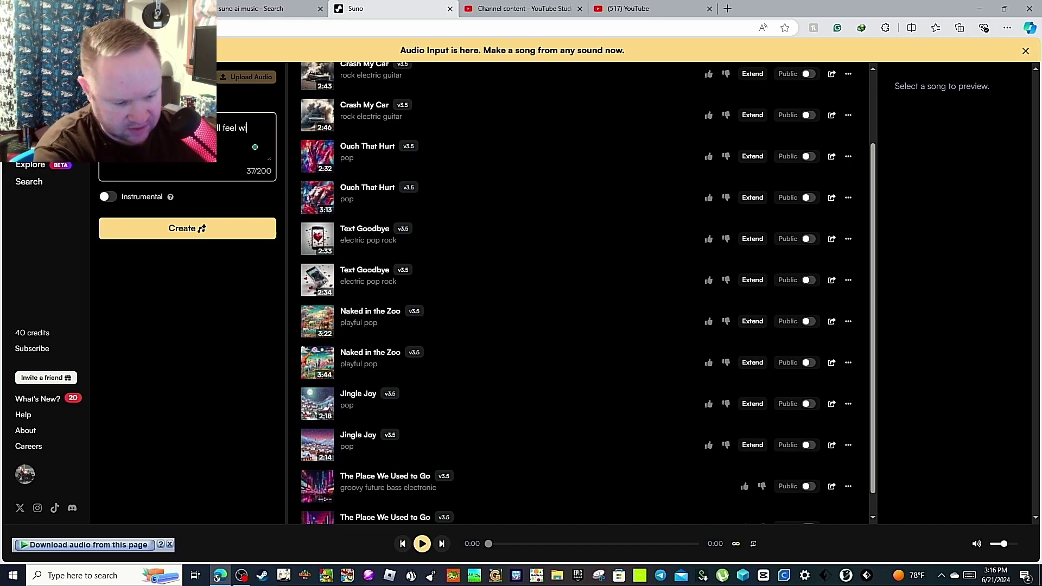
text(th a)
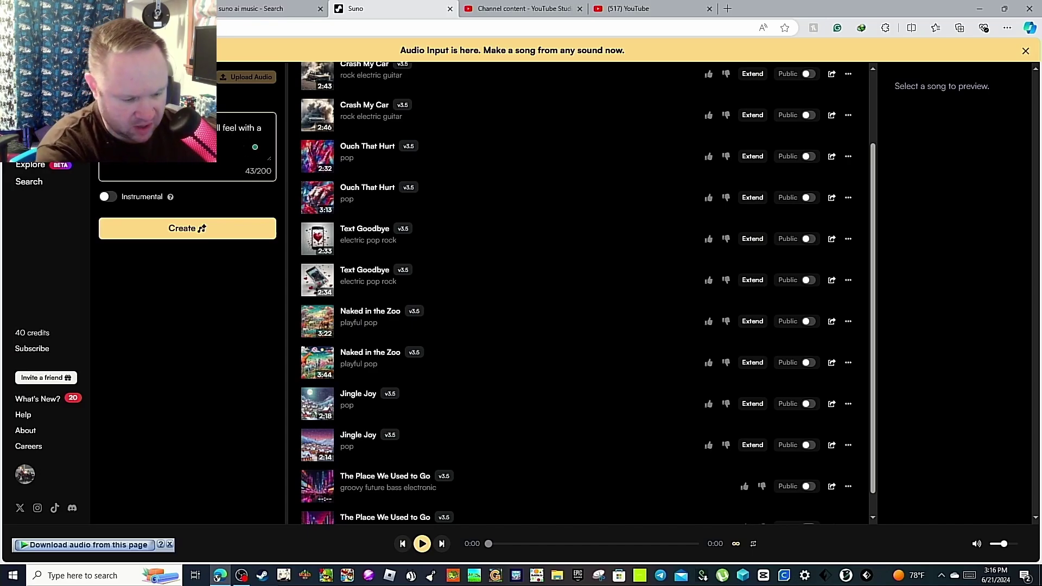
text(tle)
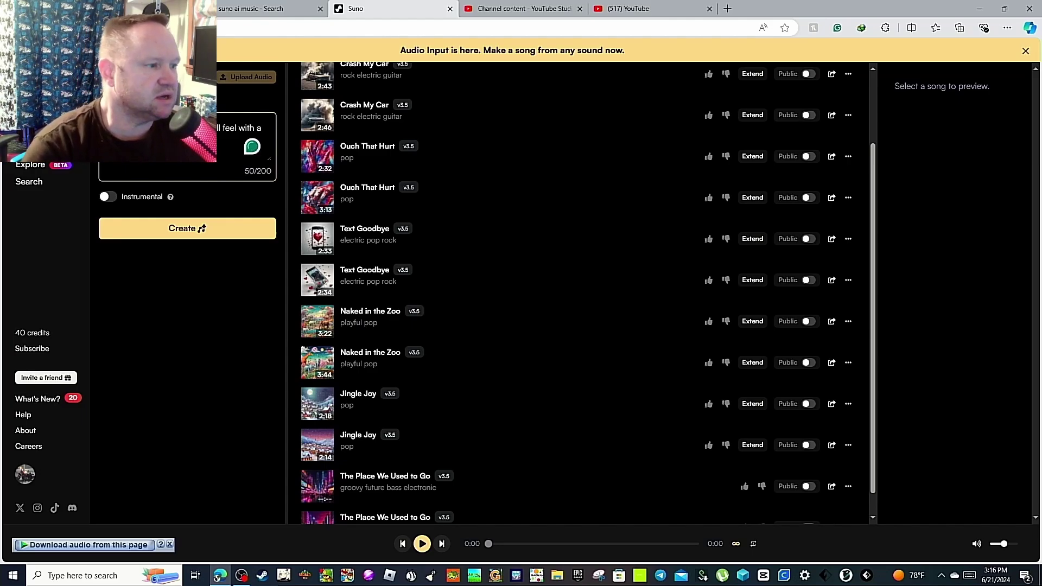
click(186, 231)
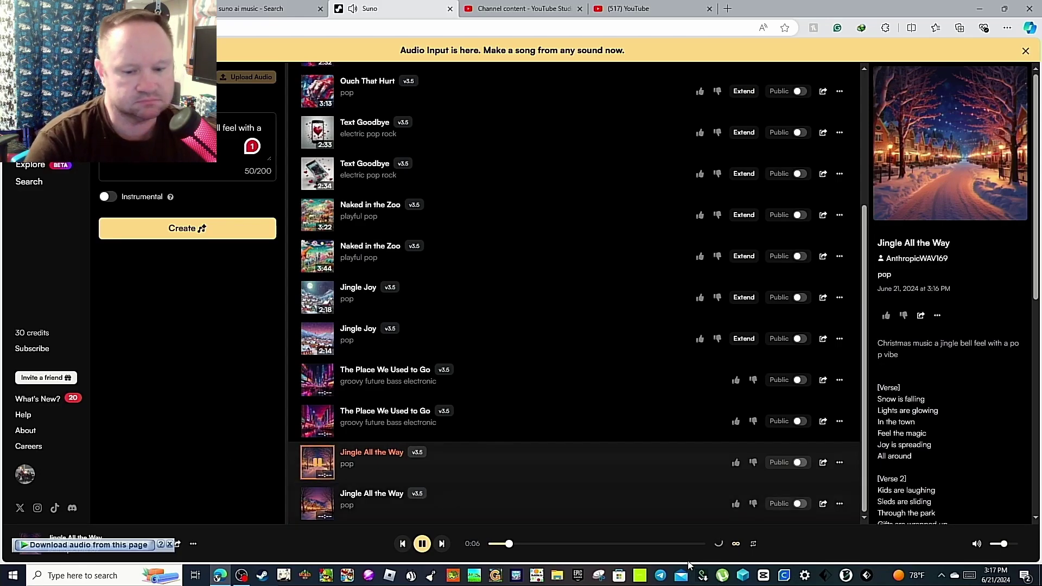
Step: Raise the playback volume to maximum and look through the lyrics of the playing song, Jingle All the Way
click(1014, 544)
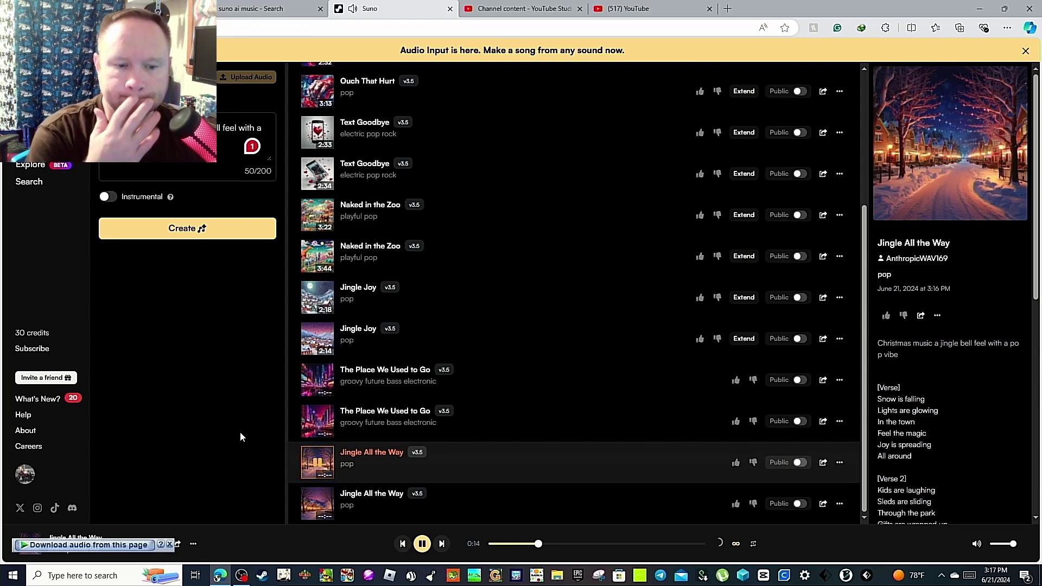
scroll(992, 354, down, 5)
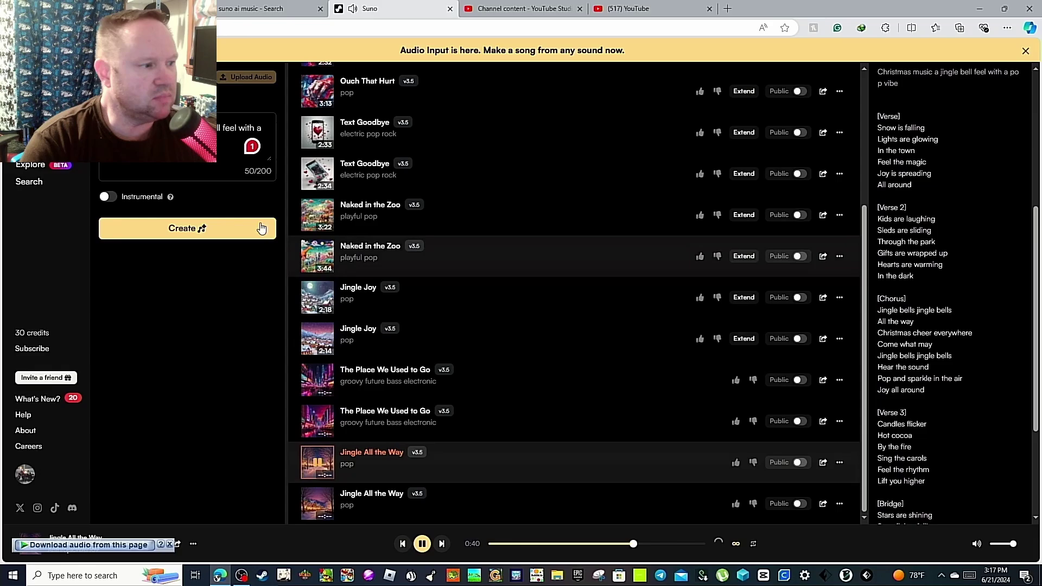
Step: Replace the song description with "Christmas music The Night Before Christmas"
click(106, 198)
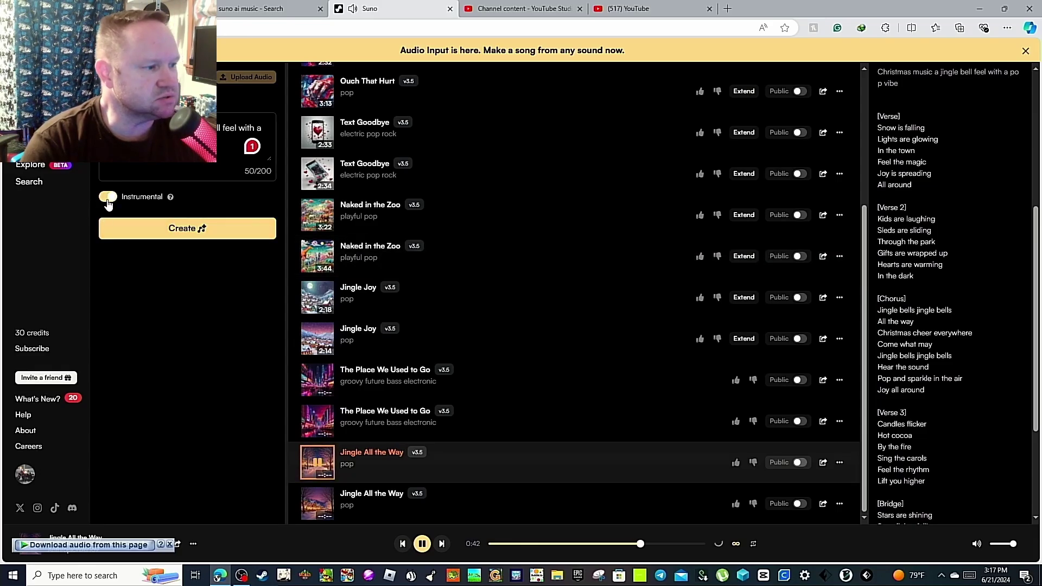
click(106, 197)
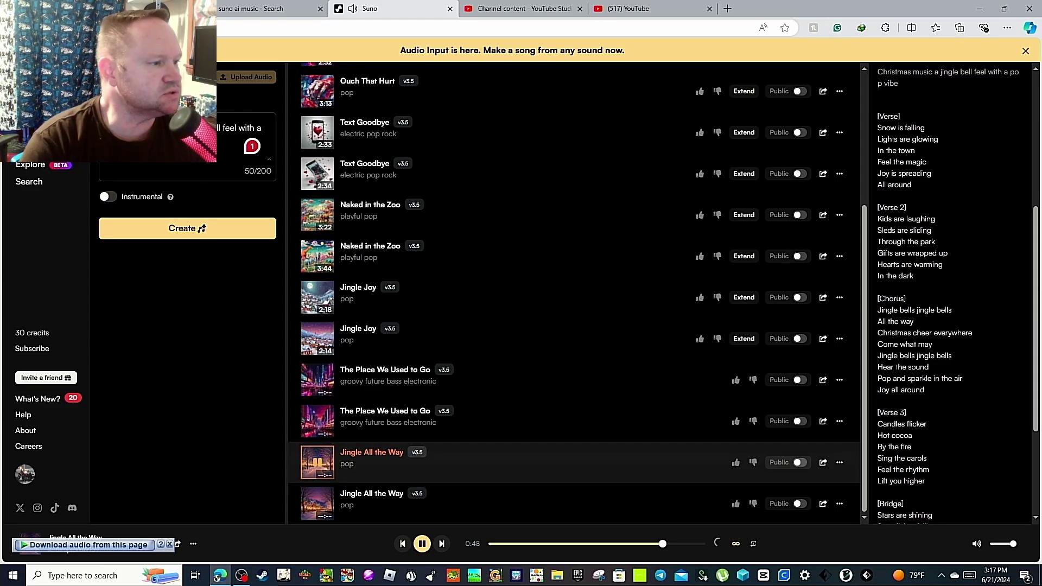
drag(142, 139, 104, 127)
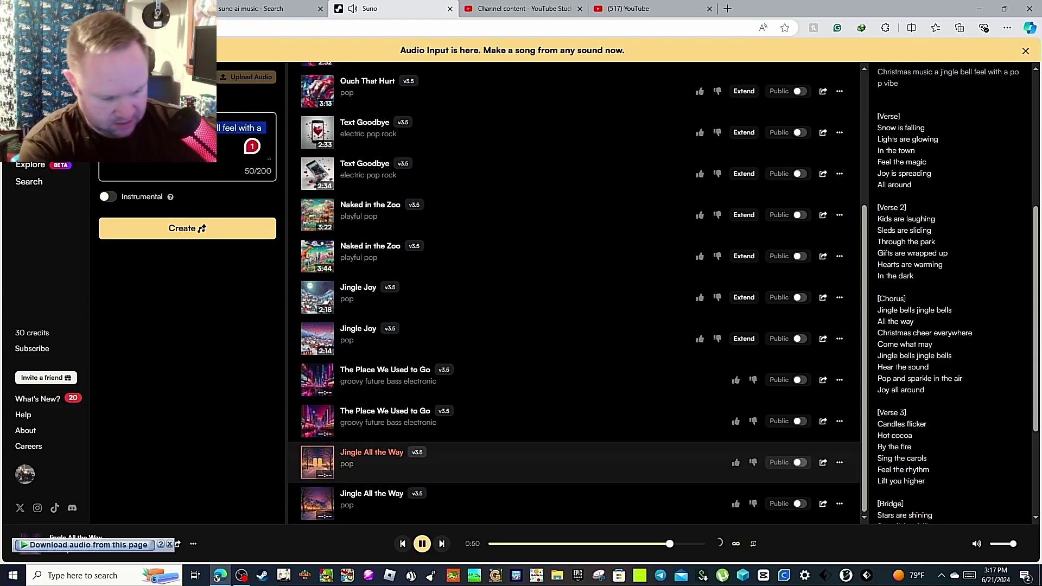
text(A song)
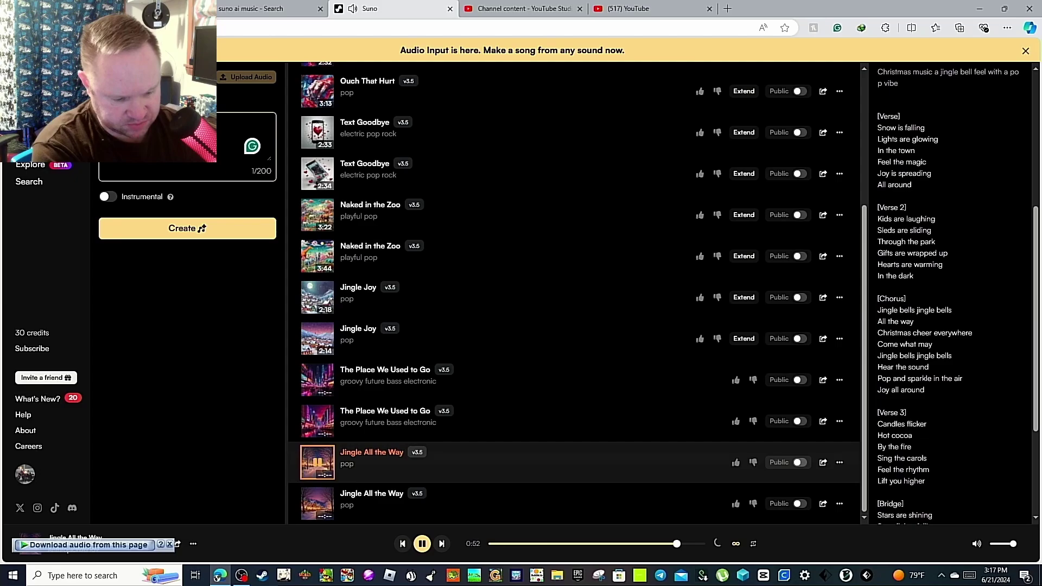
text( about)
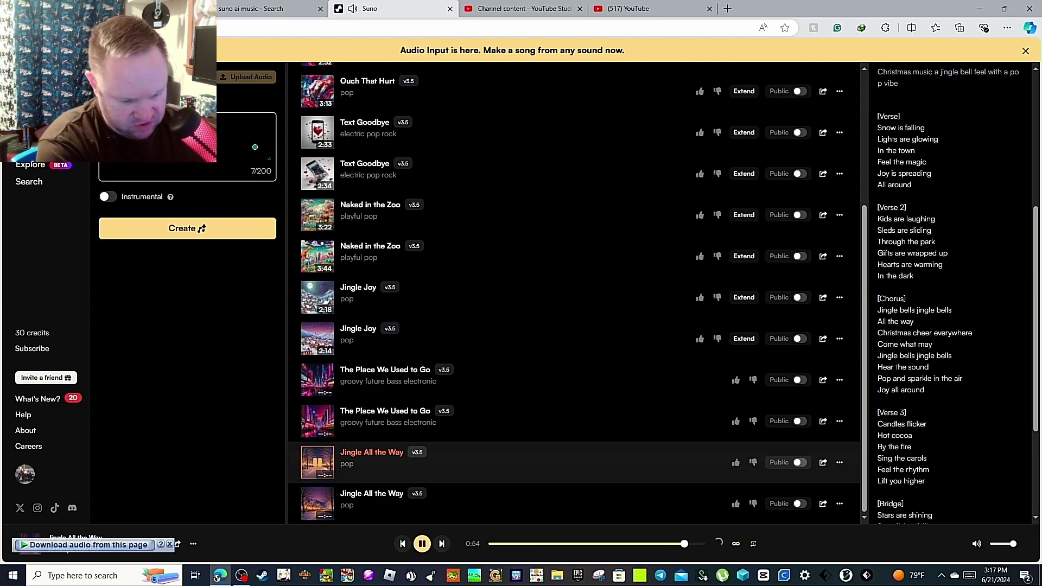
text( a)
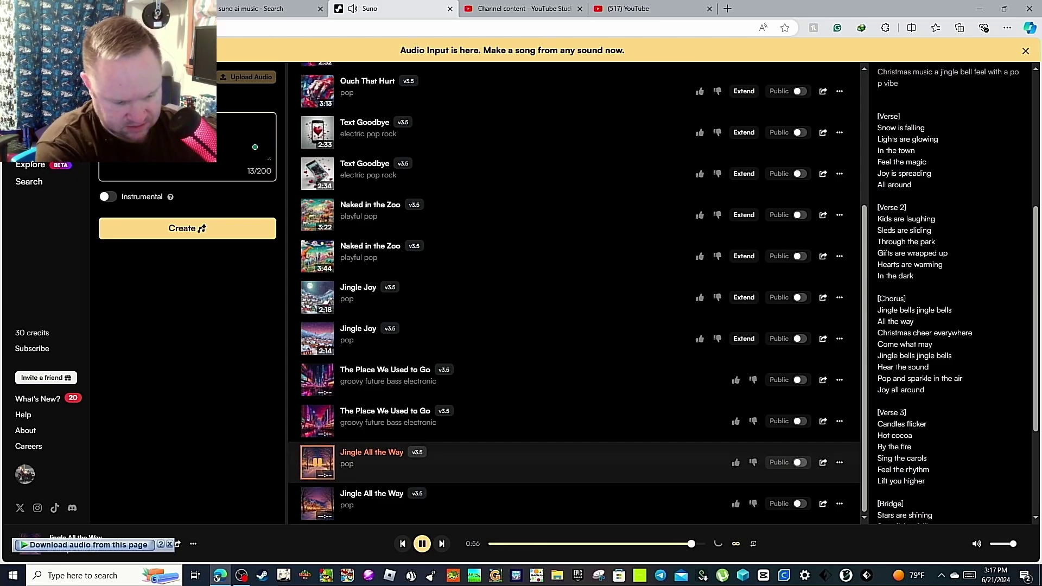
key(BackSpace)
key(BackSpace)
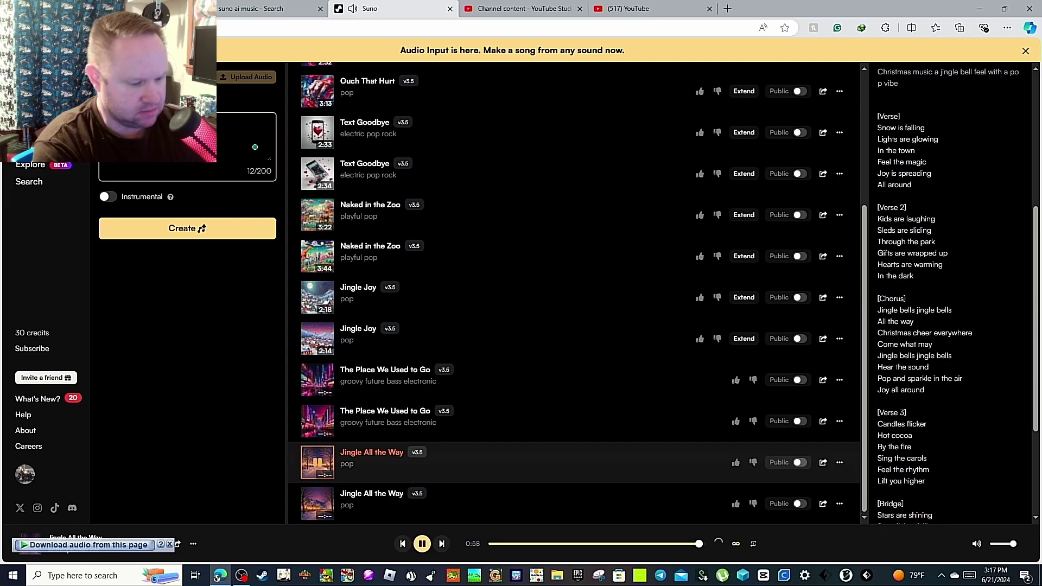
text(the beach)
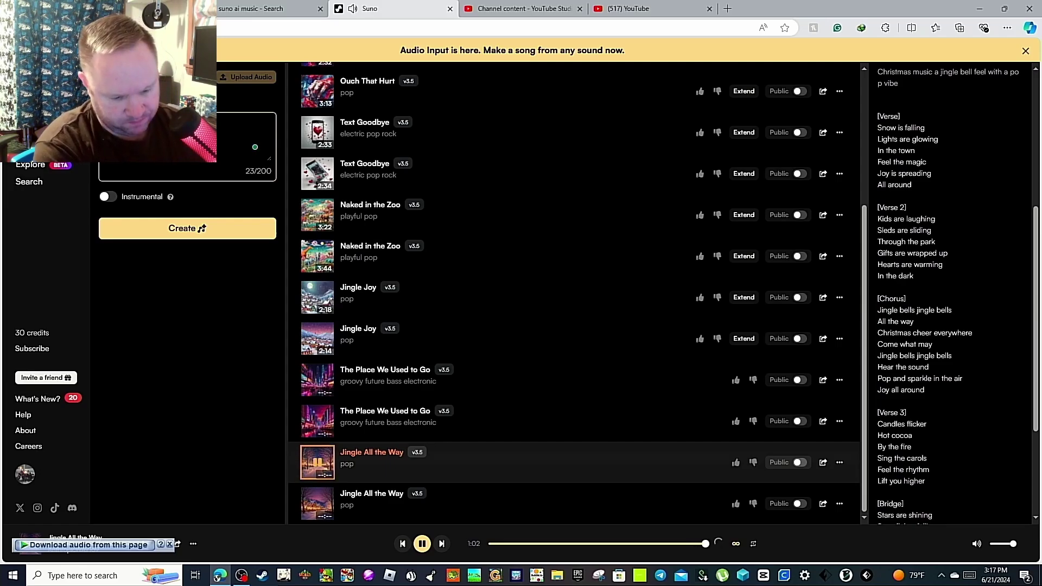
text( wh)
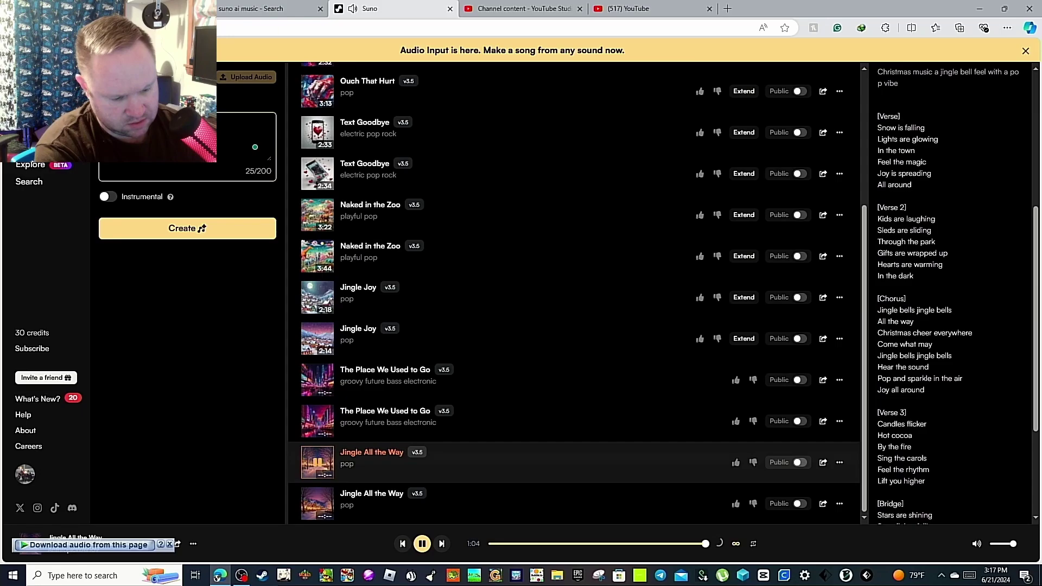
text(e)
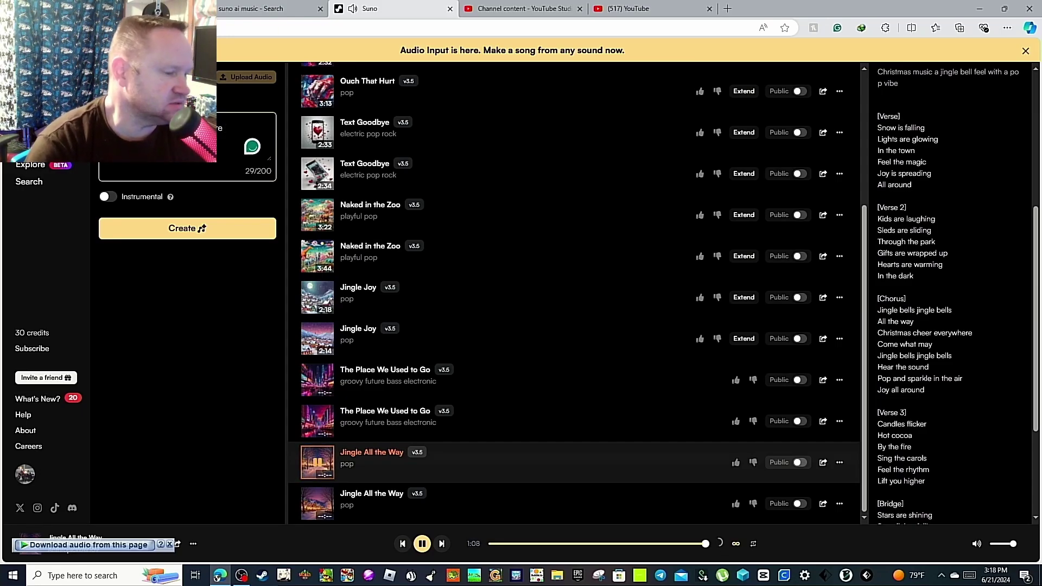
text(re)
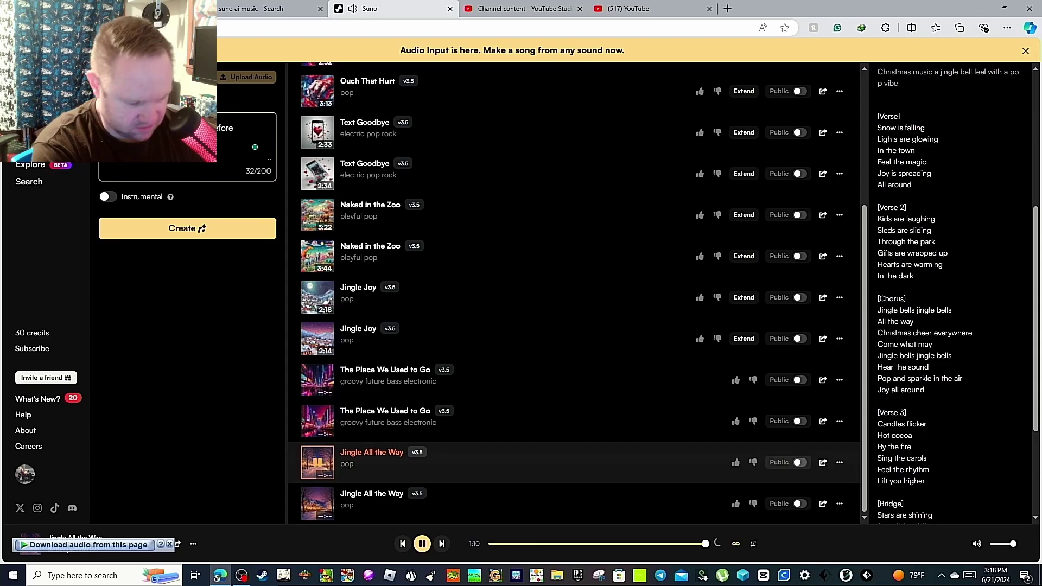
text( s m)
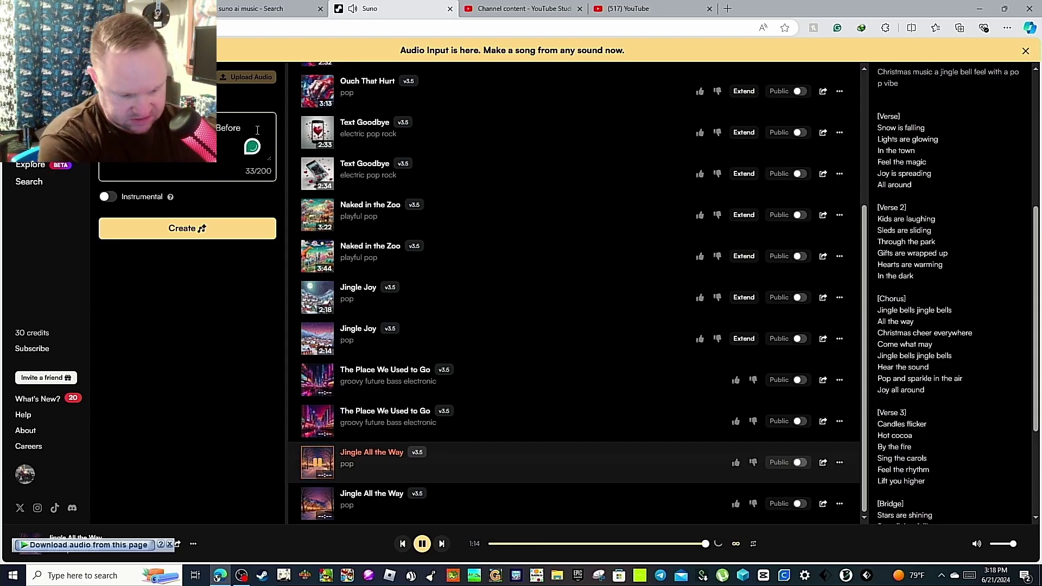
text(Christ)
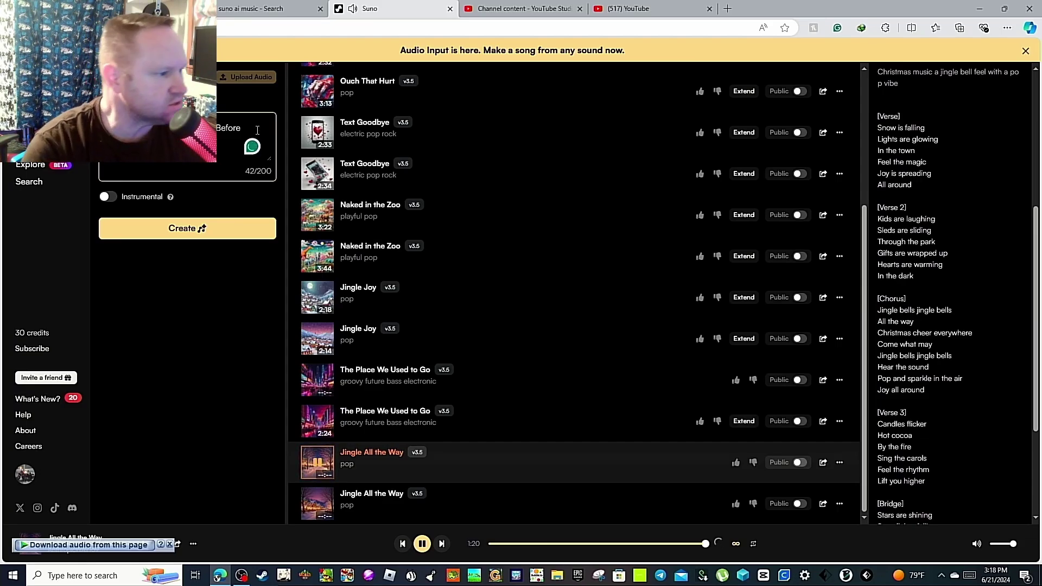
Step: Generate the song as an instrumental and play the first The Night Before Christmas track
click(106, 197)
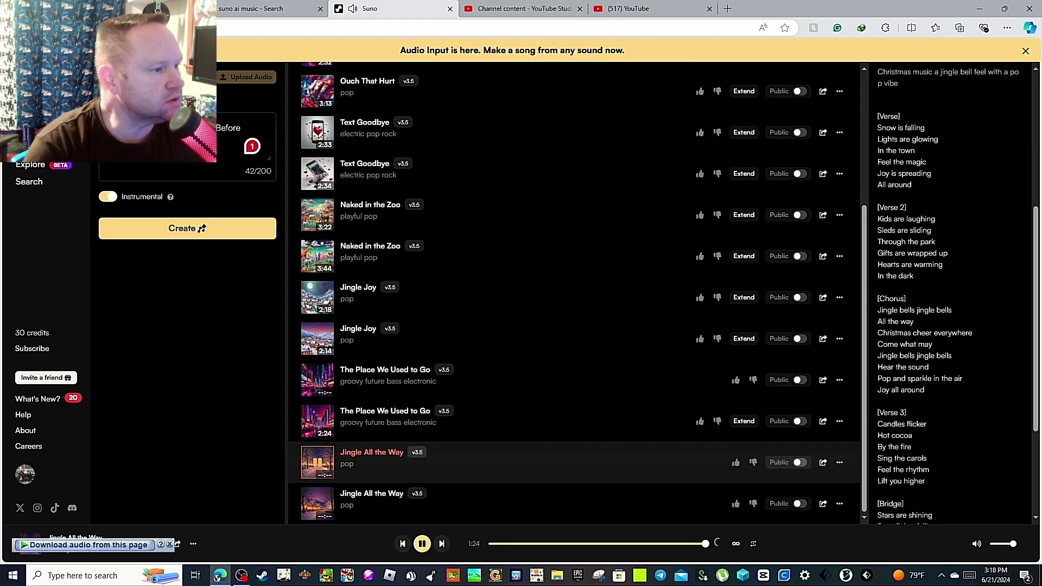
mouse_move(252, 146)
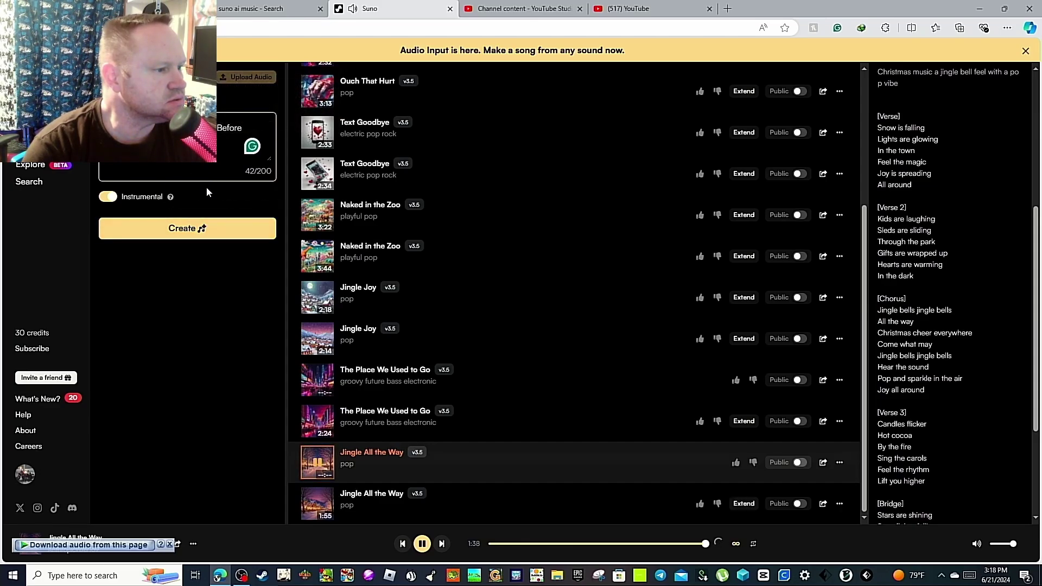
click(192, 229)
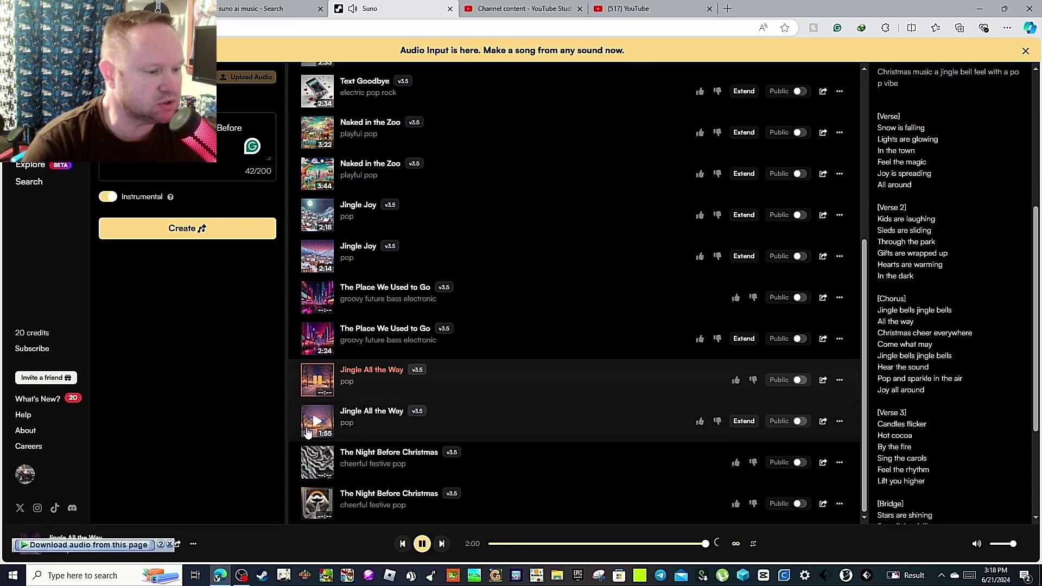
click(307, 462)
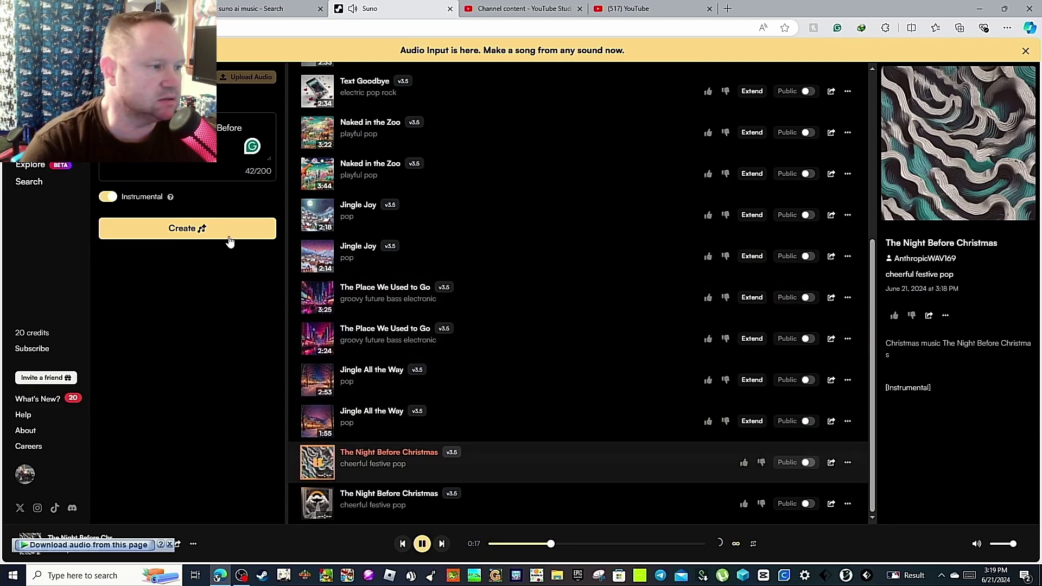
Step: Turn off the instrumental option, append "with groovy blues and jazz" to the song description, and generate the songs
click(107, 196)
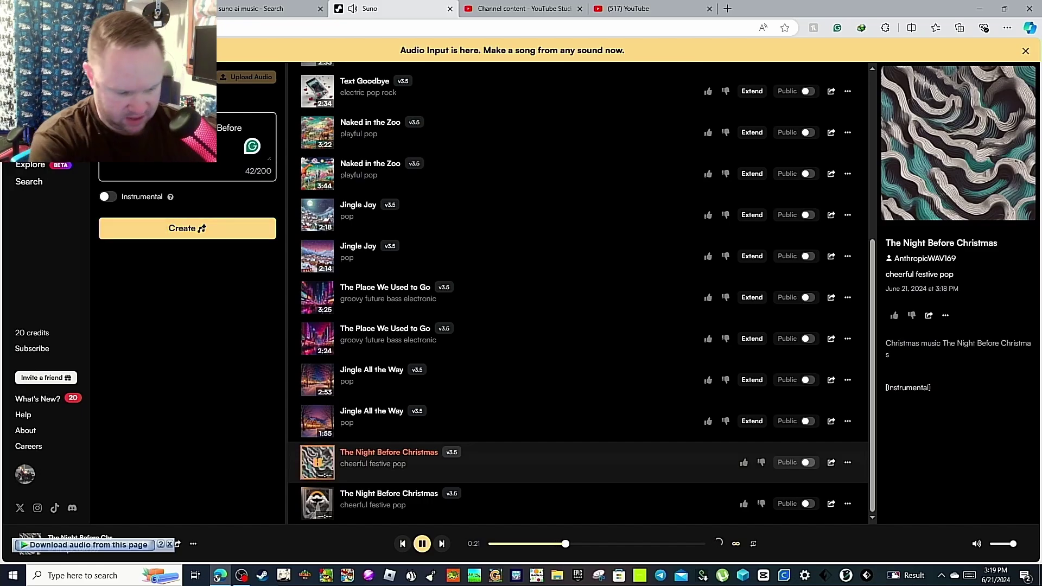
text(w)
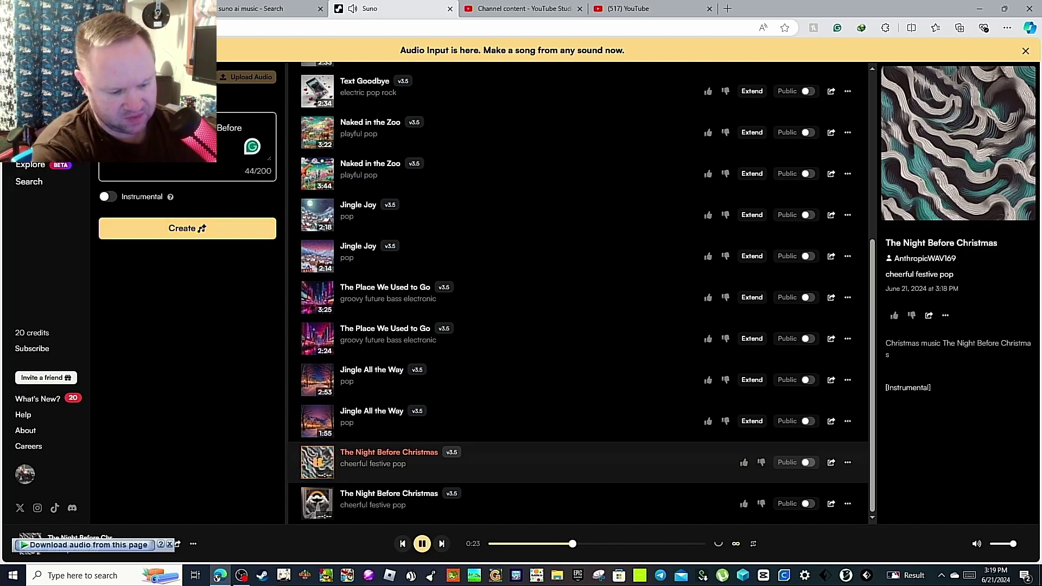
text(ith)
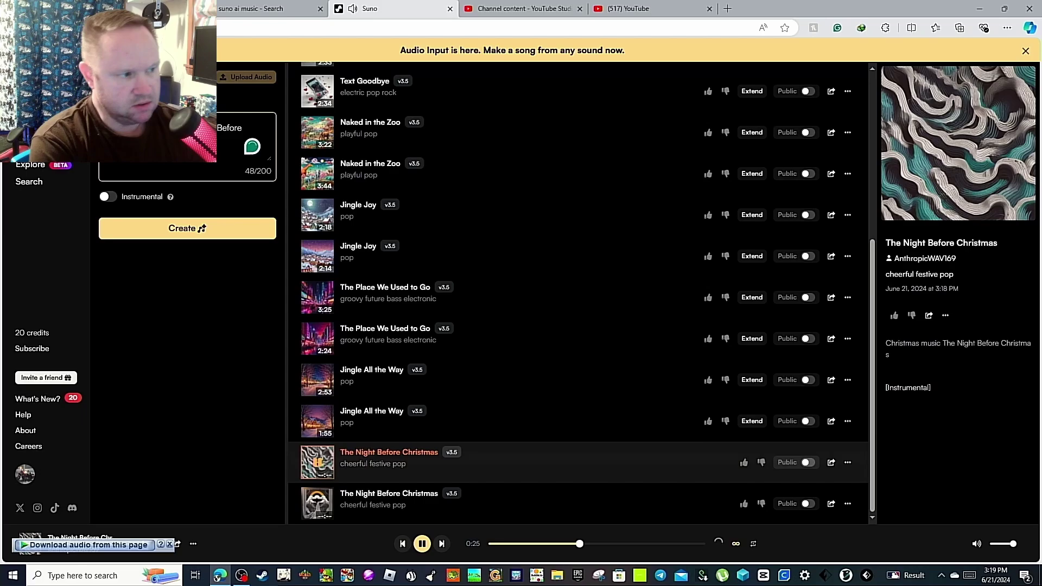
text(ly)
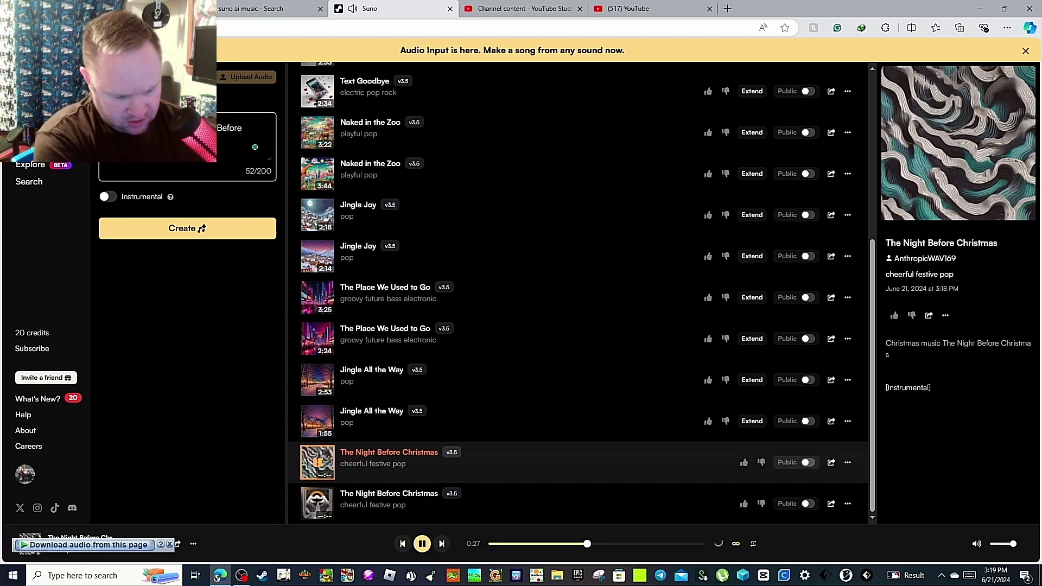
text(cs )
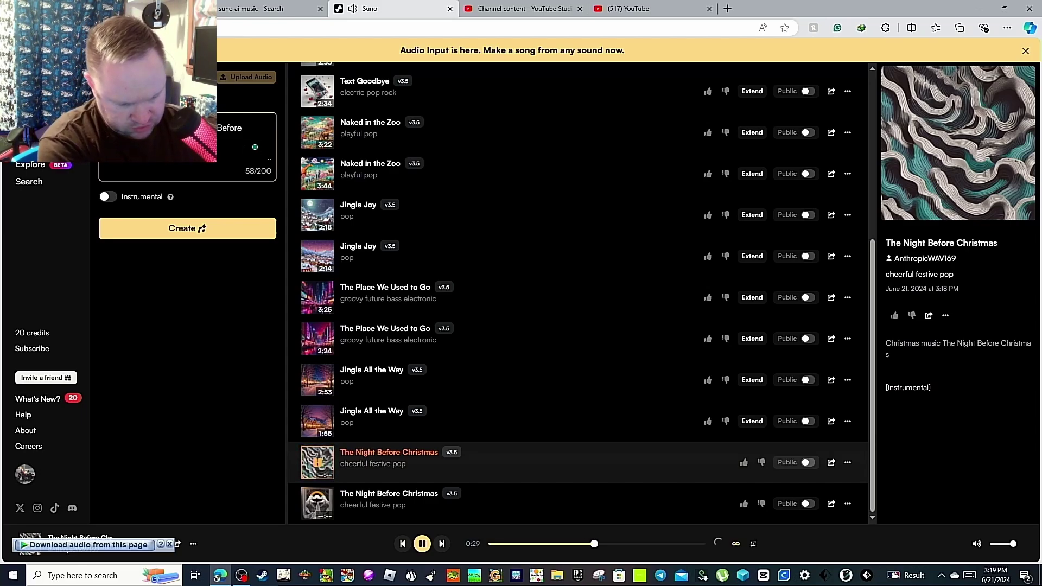
text(ds)
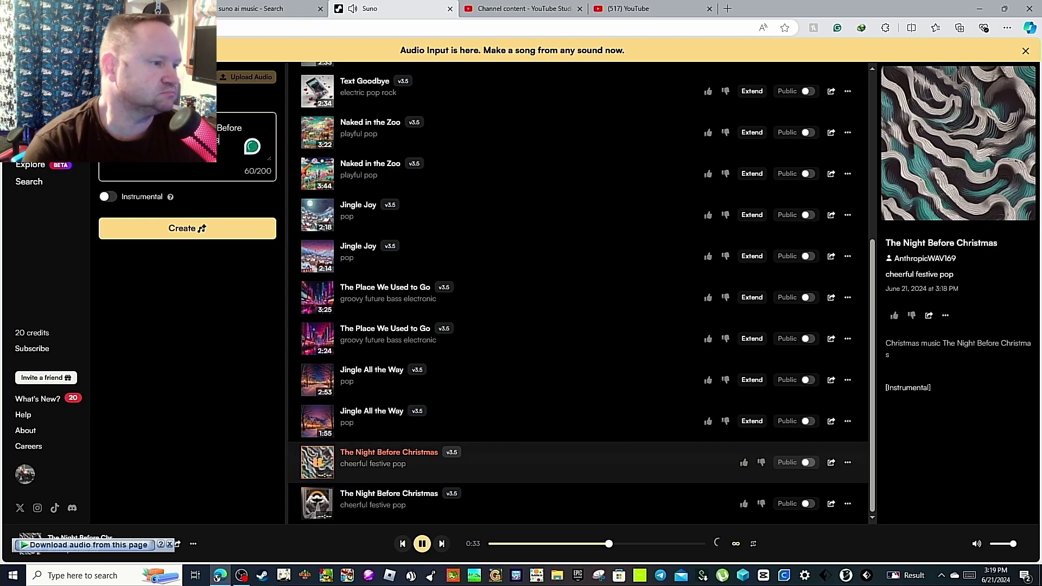
text( and jazz)
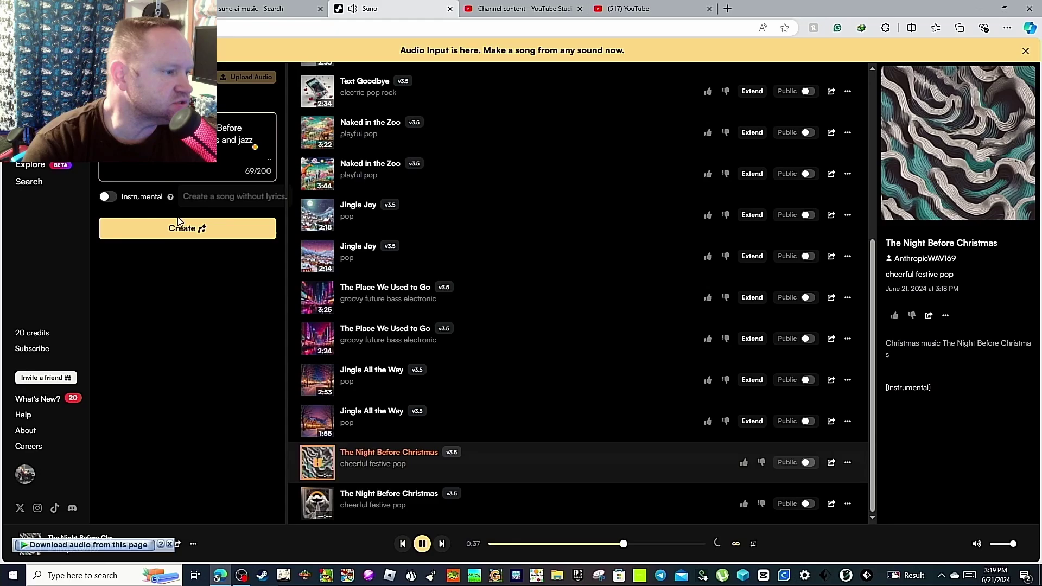
click(187, 228)
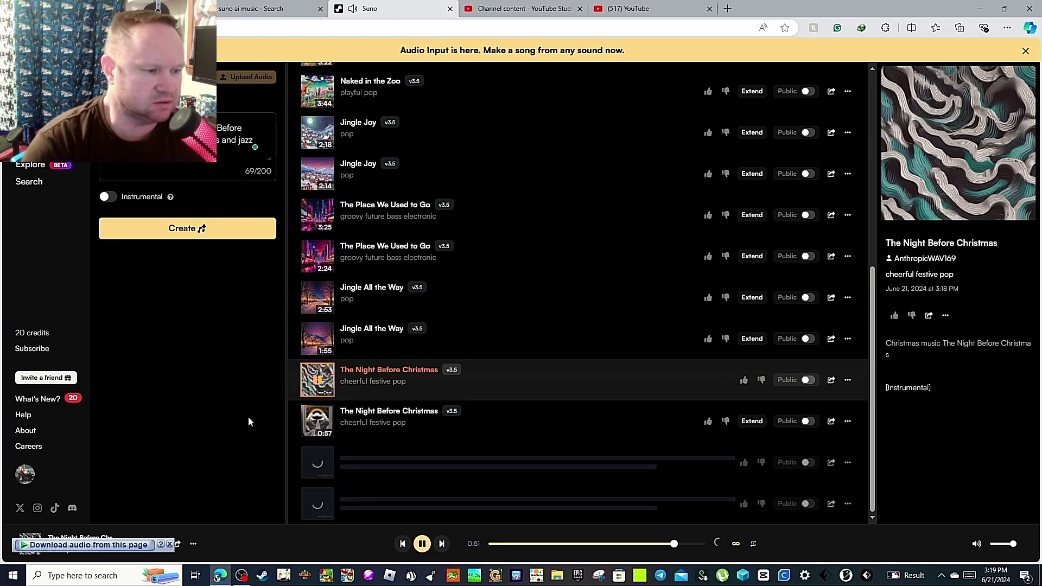
Step: Compare the two Jingle All the Way tracks, then play the second one and look through its lyrics
click(317, 338)
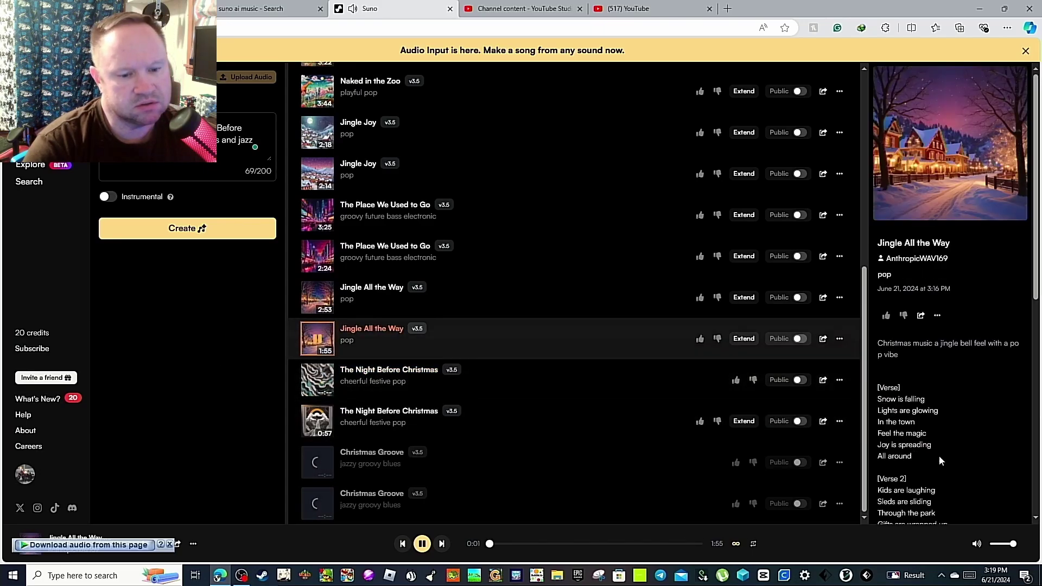
click(321, 305)
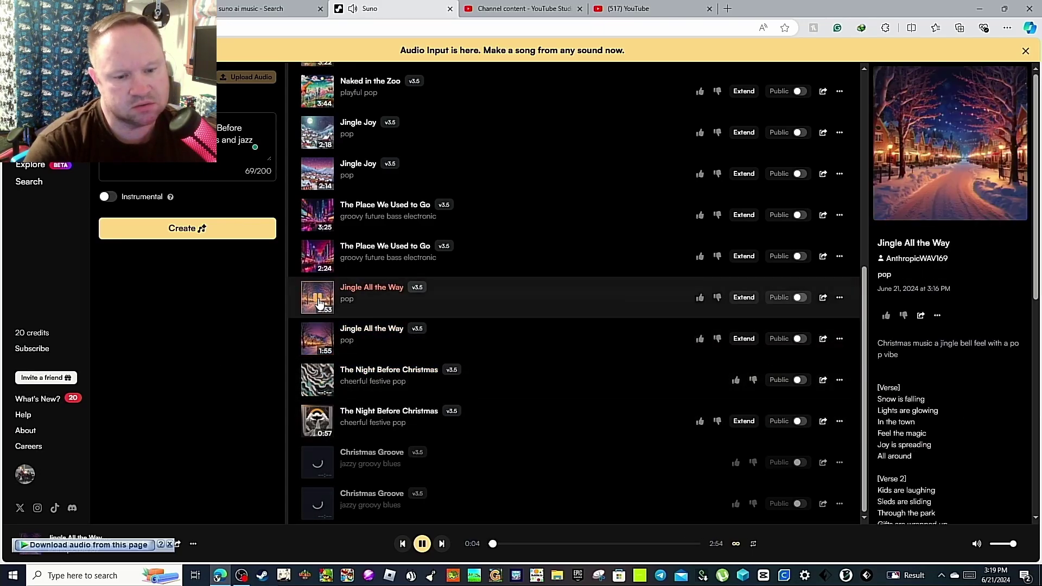
click(317, 338)
scroll(1002, 415, down, 2)
scroll(1002, 414, down, 2)
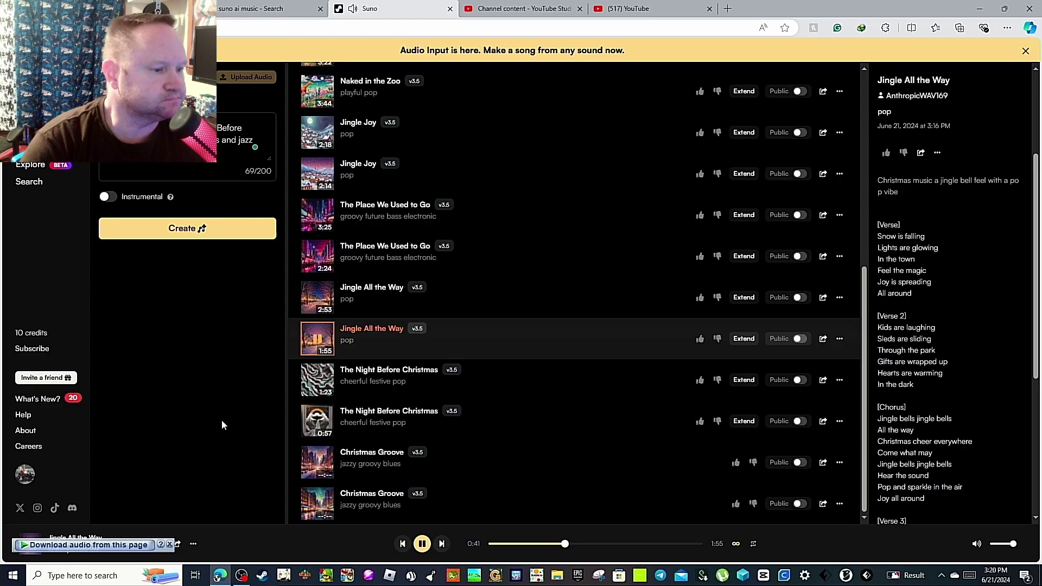
Step: Play the first Christmas Groove track while looking through its lyrics, then play the second Christmas Groove track
click(313, 465)
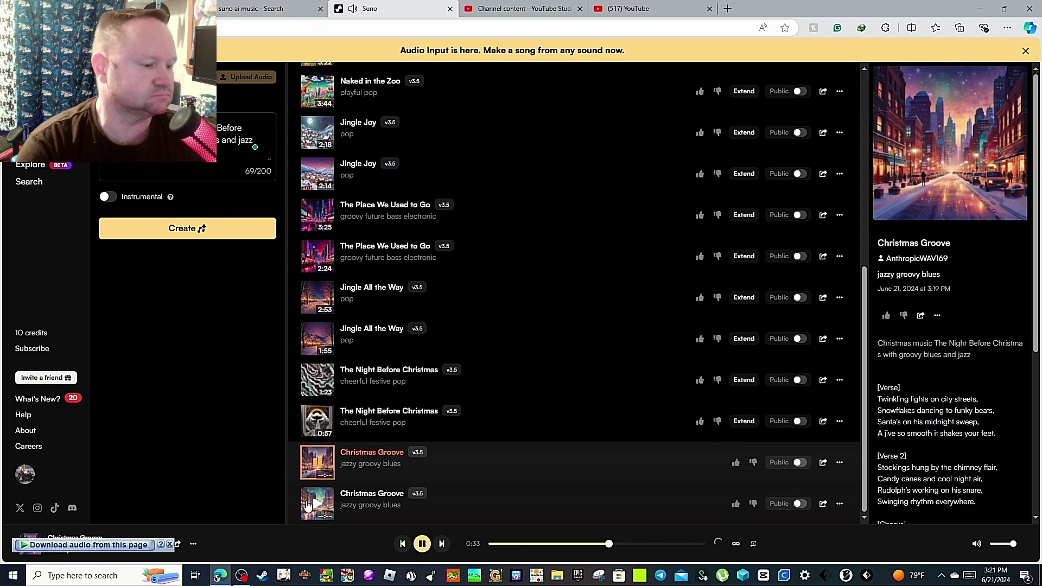
scroll(996, 375, down, 4)
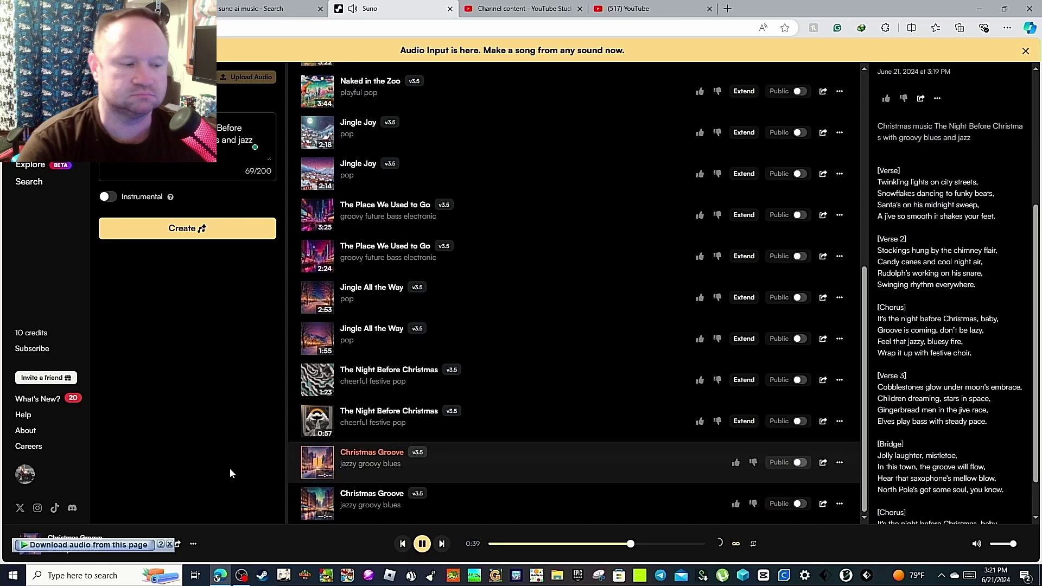
click(319, 507)
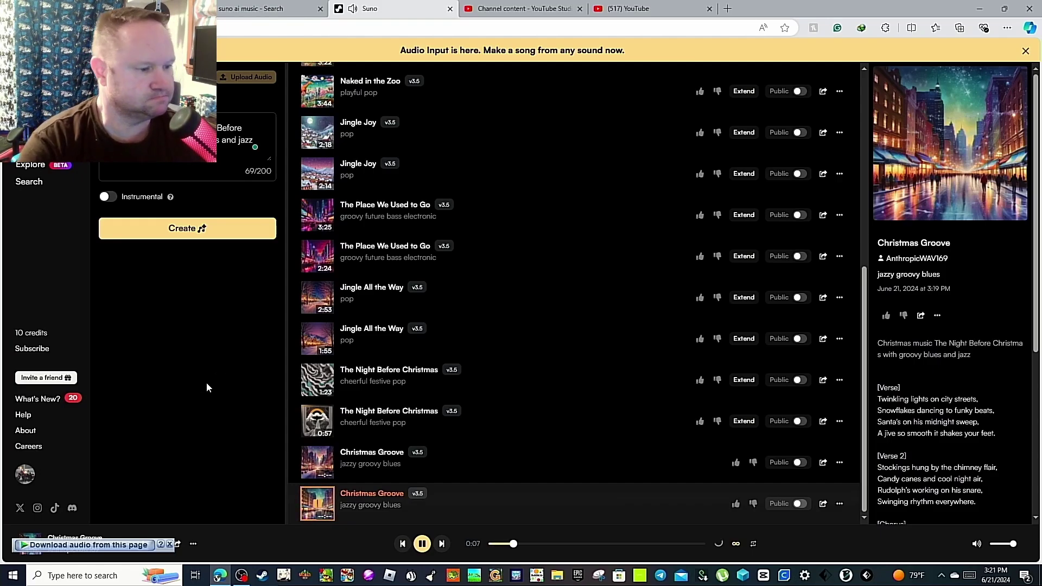
Step: Clear the whole existing song description
click(241, 141)
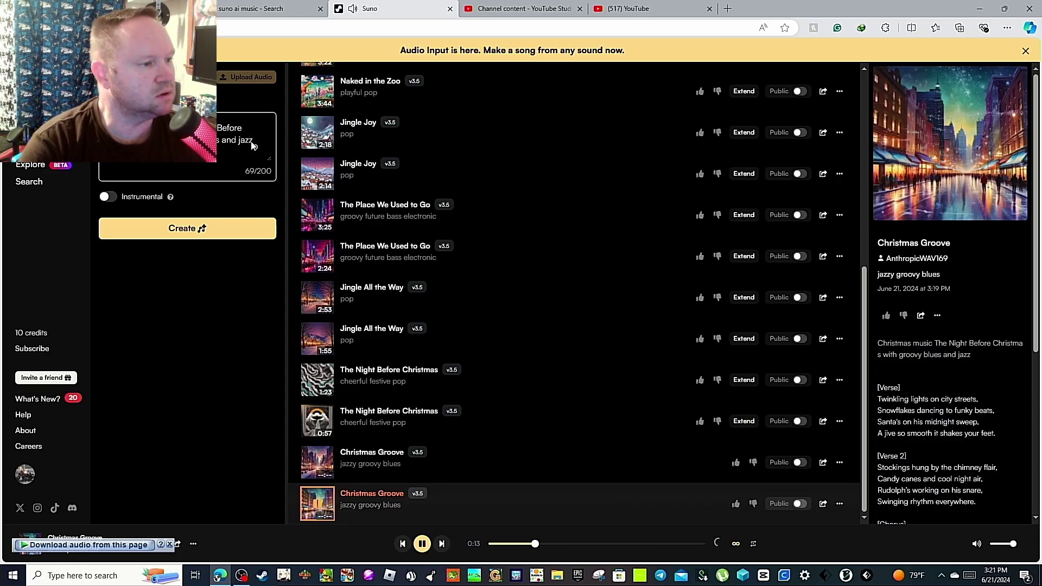
click(246, 140)
key(BackSpace)
key(BackSpace)
key(BackSpace)
key(BackSpace)
key(BackSpace)
key(BackSpace)
key(BackSpace)
key(BackSpace)
key(BackSpace)
key(BackSpace)
key(BackSpace)
key(BackSpace)
key(BackSpace)
key(BackSpace)
key(BackSpace)
key(BackSpace)
key(BackSpace)
key(BackSpace)
key(BackSpace)
key(BackSpace)
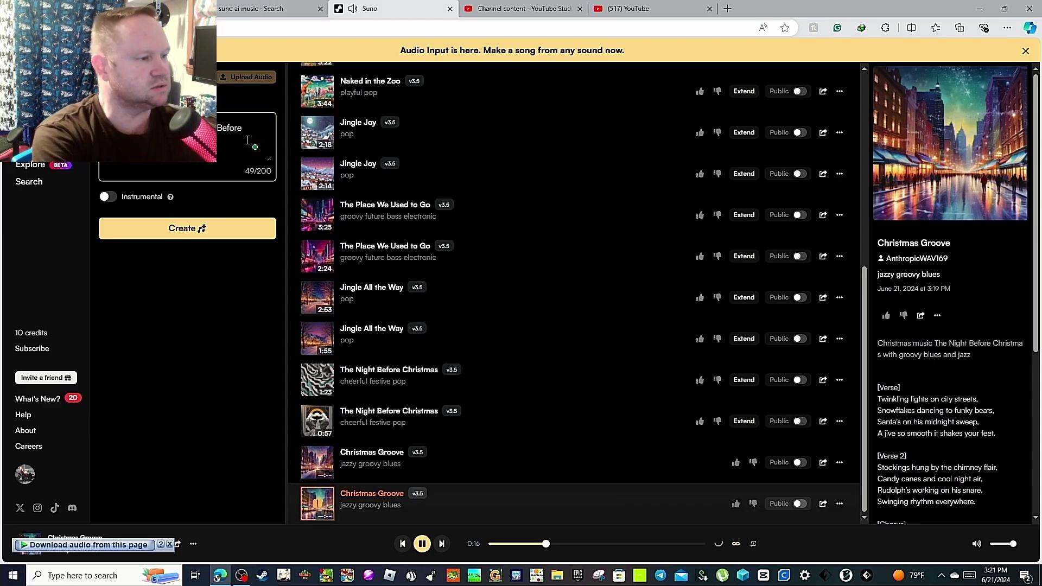
key(BackSpace)
key(BackSpace)
key(BackSpace)
key(BackSpace)
key(BackSpace)
key(BackSpace)
key(BackSpace)
key(BackSpace)
key(BackSpace)
key(BackSpace)
key(BackSpace)
key(BackSpace)
key(BackSpace)
key(BackSpace)
key(BackSpace)
key(BackSpace)
key(BackSpace)
key(BackSpace)
key(BackSpace)
key(BackSpace)
key(BackSpace)
key(BackSpace)
key(BackSpace)
key(BackSpace)
key(BackSpace)
key(BackSpace)
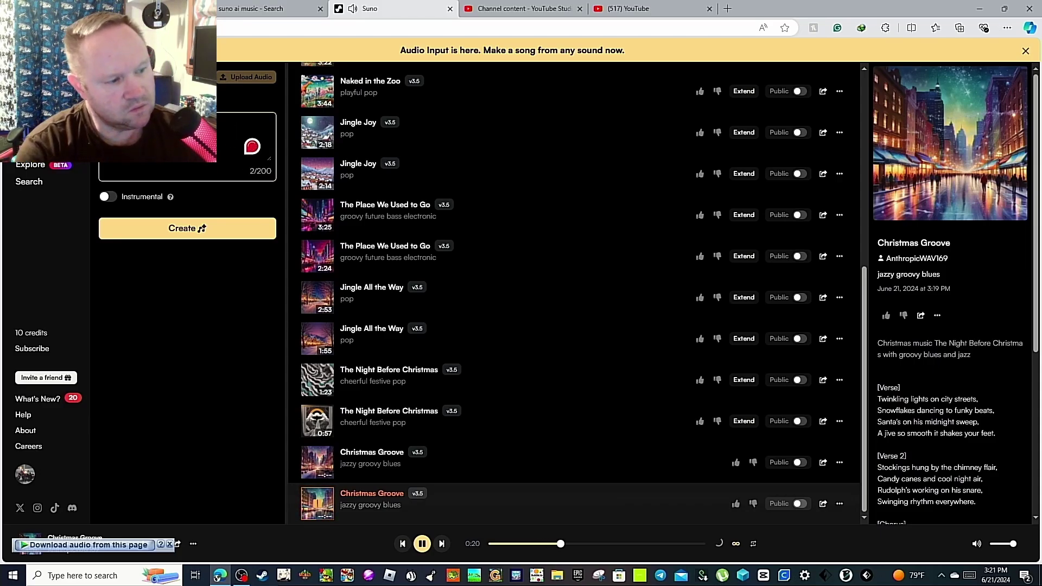
key(BackSpace)
key(BackSpace)
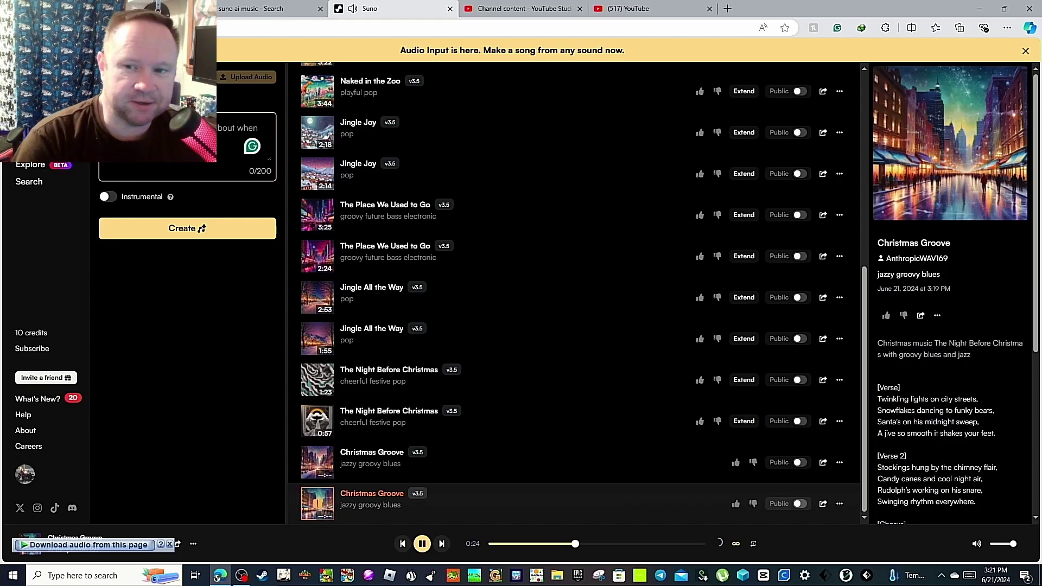
Step: Enter the song description "Santa Clause gave me a crappy present with a cool pop with high vocals" and generate the songs
text(Chr)
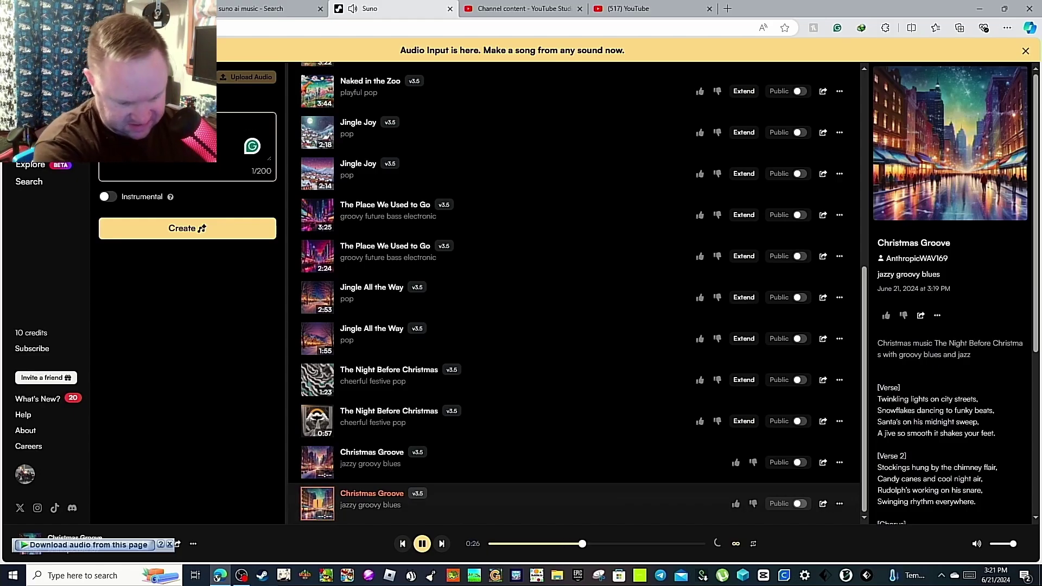
text(ist)
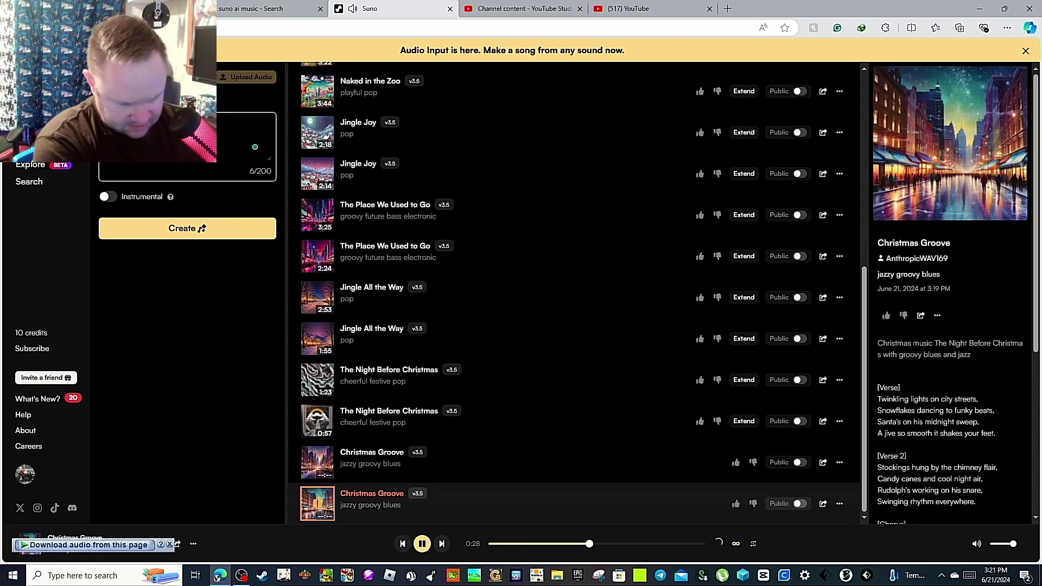
text(mas mus)
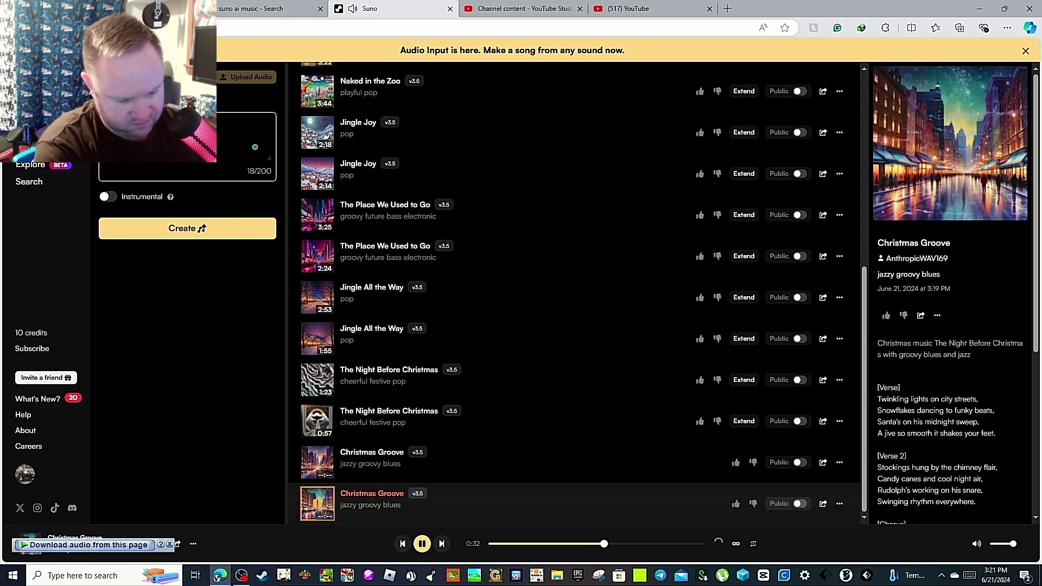
text(ic with a )
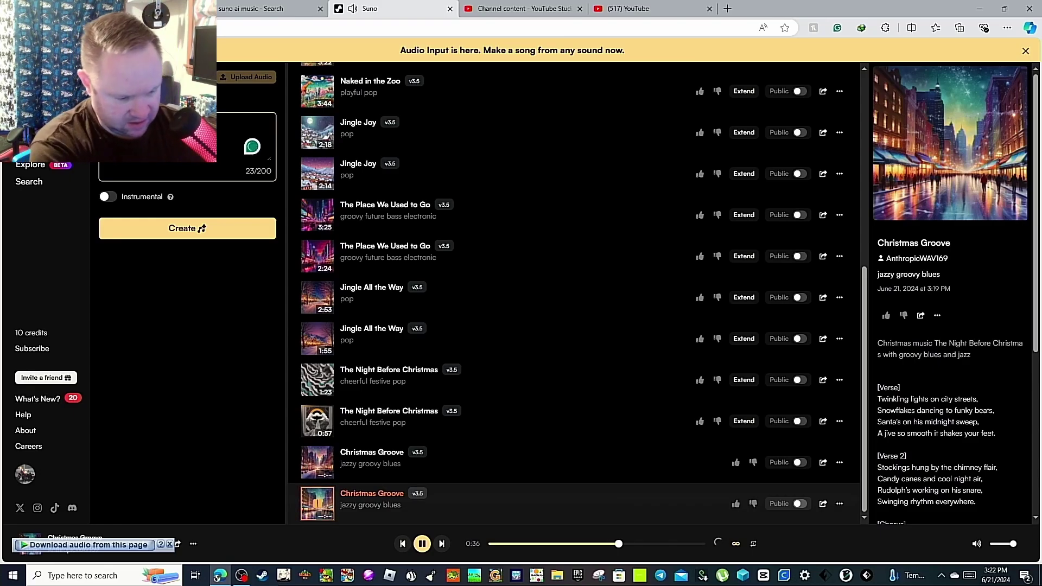
text(z Happy)
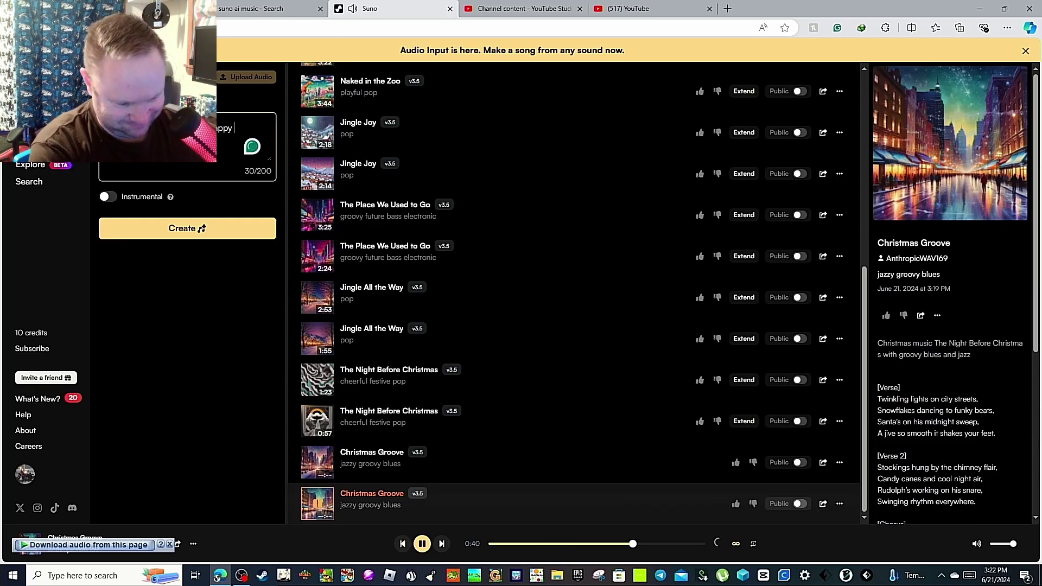
text( present)
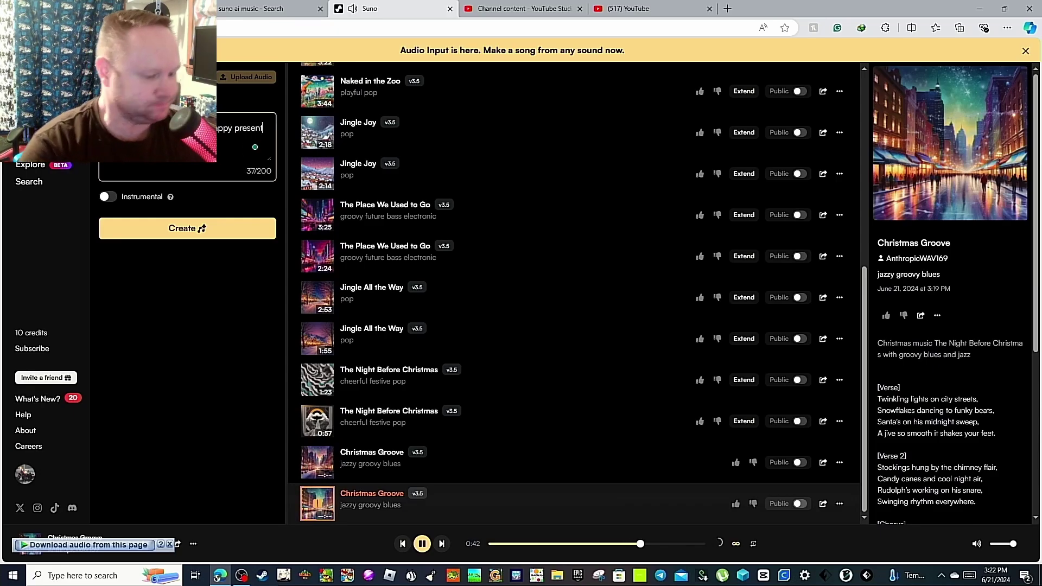
text( opening)
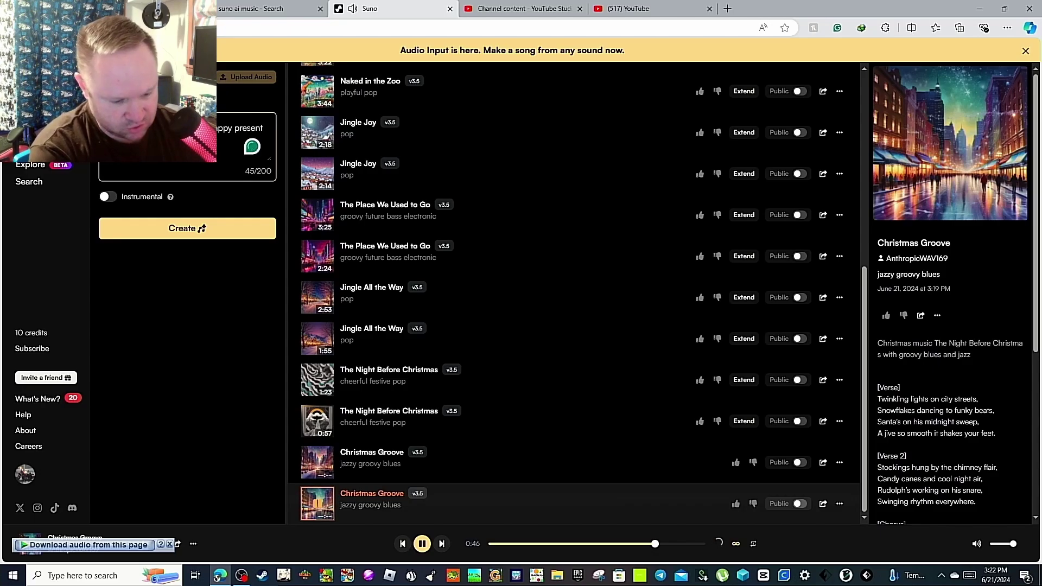
text( with)
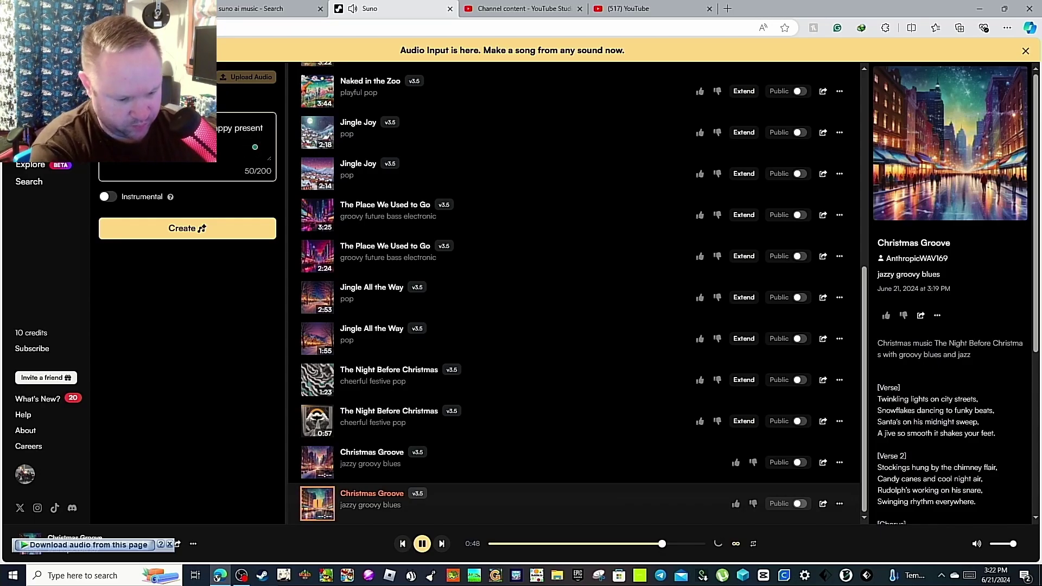
text( the)
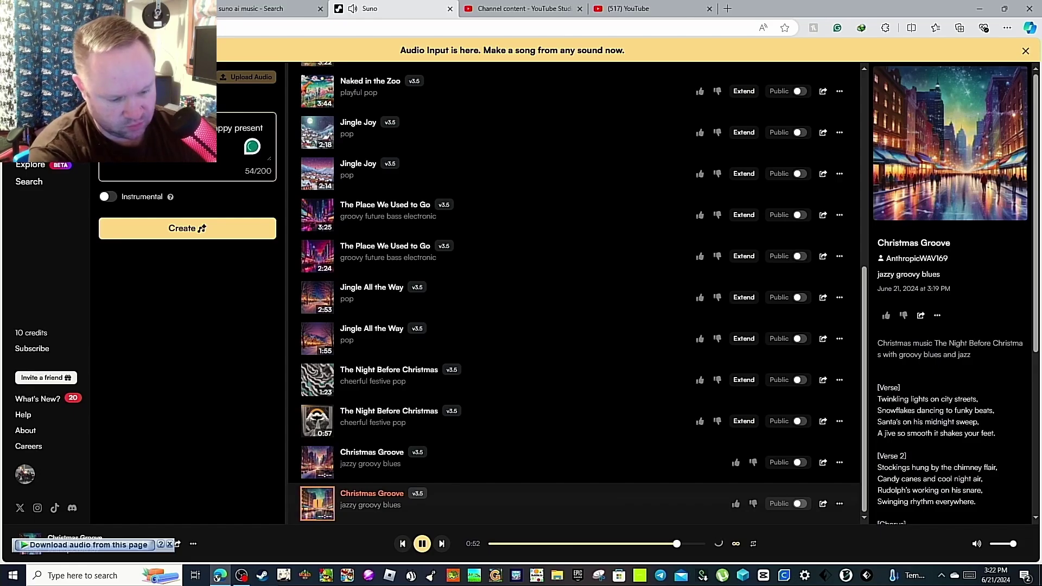
text( kids)
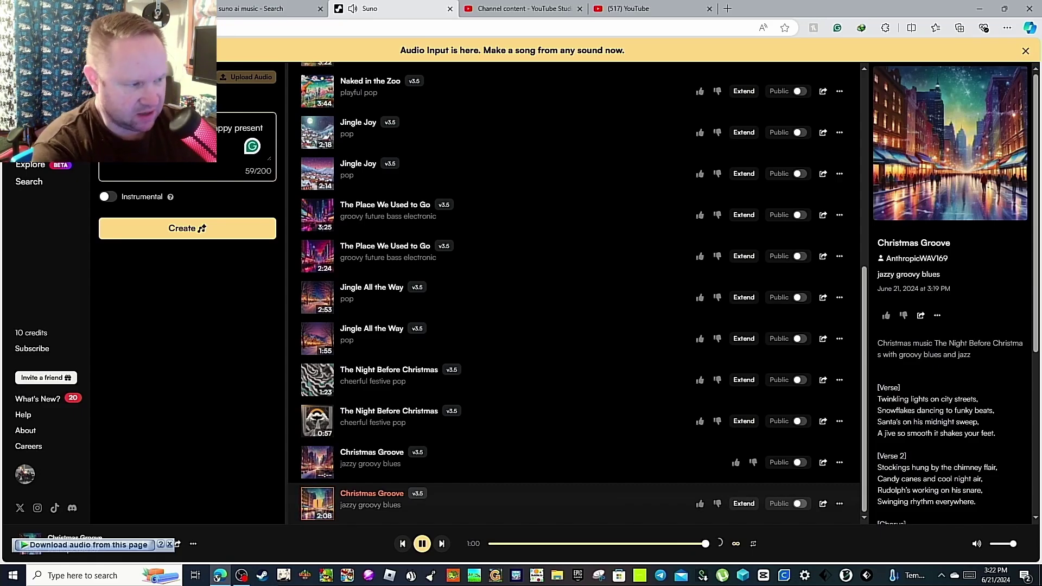
text(the)
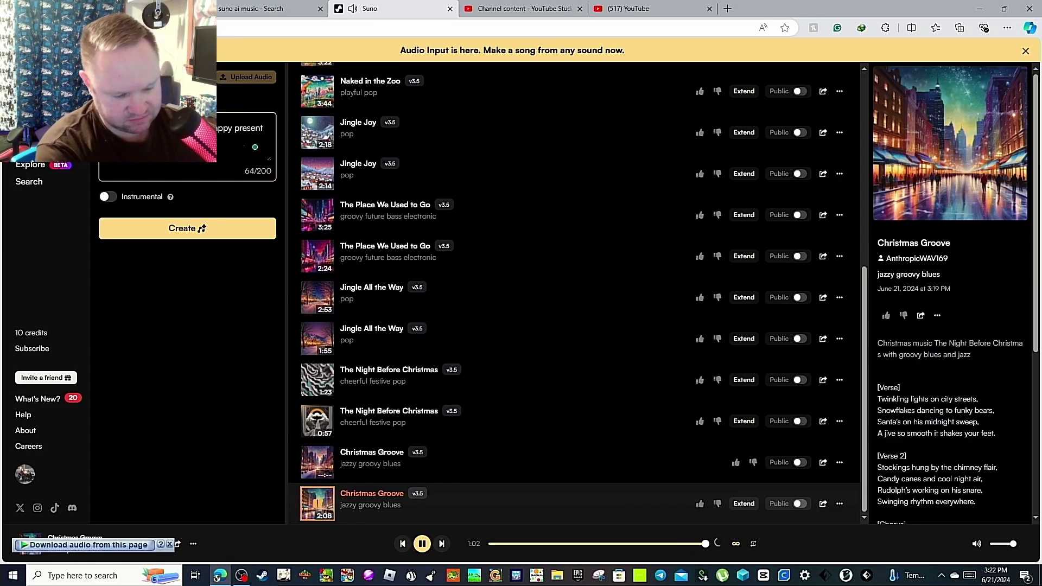
text( vocals)
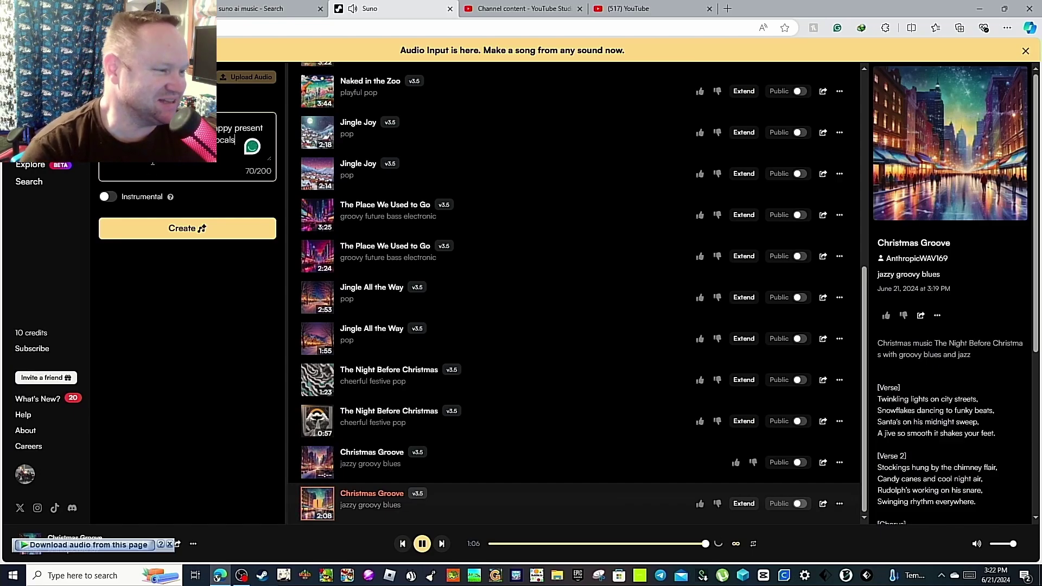
click(193, 228)
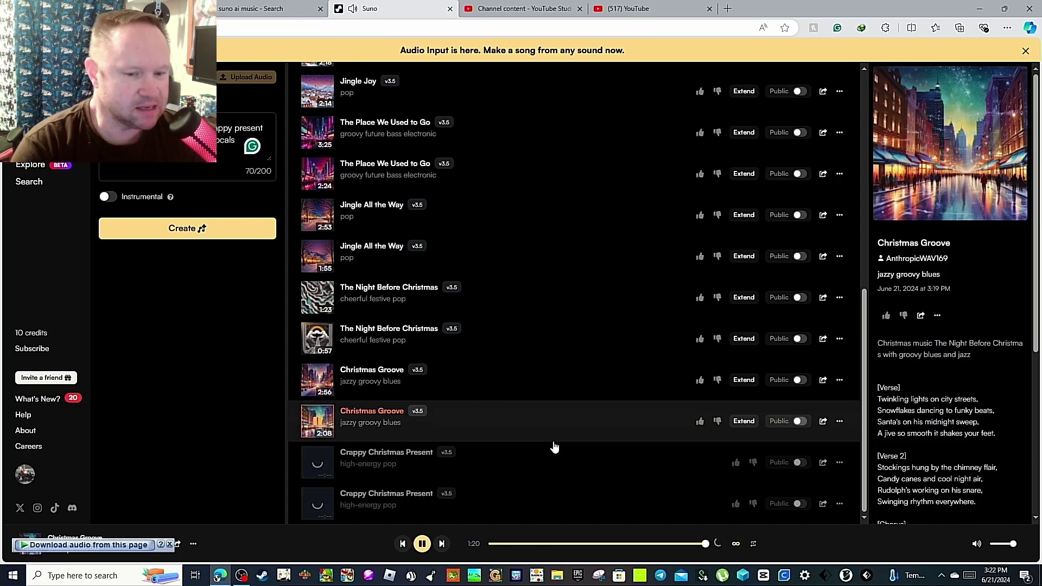
Step: Look through the Christmas Groove lyrics and the song list, then play the first Crappy Christmas Present track
scroll(970, 391, down, 4)
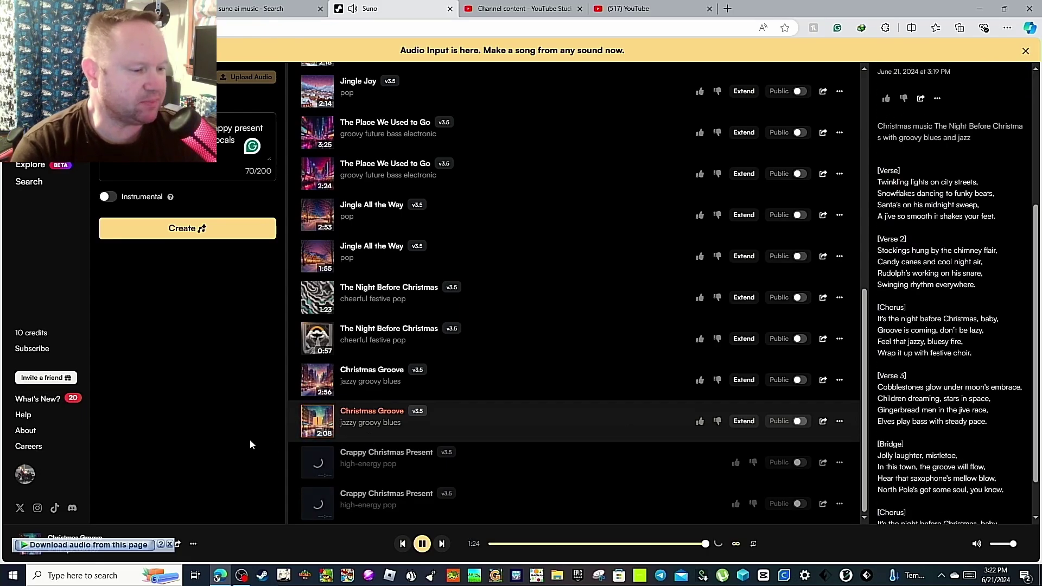
scroll(421, 402, up, 7)
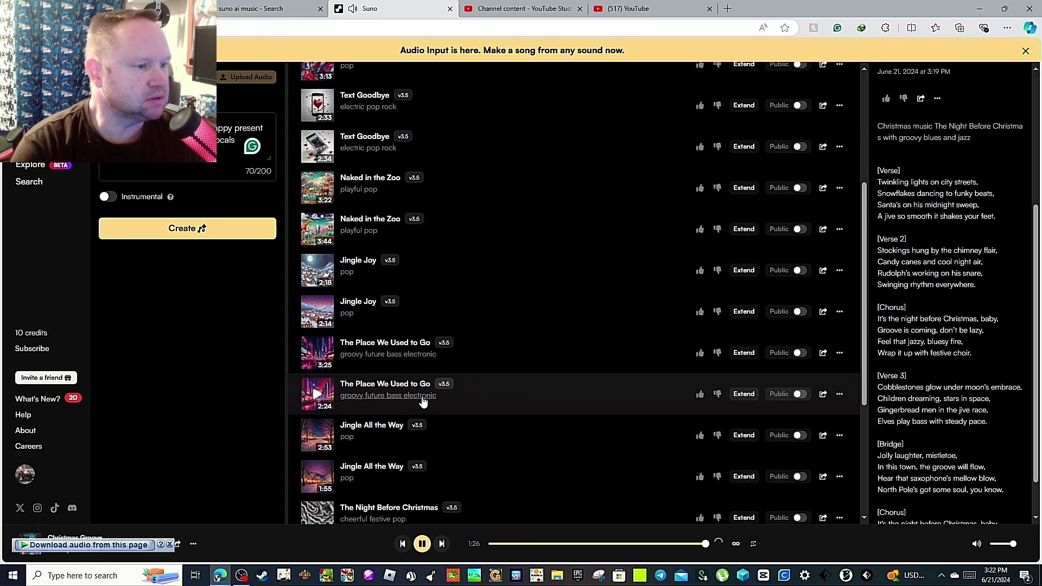
scroll(421, 401, down, 7)
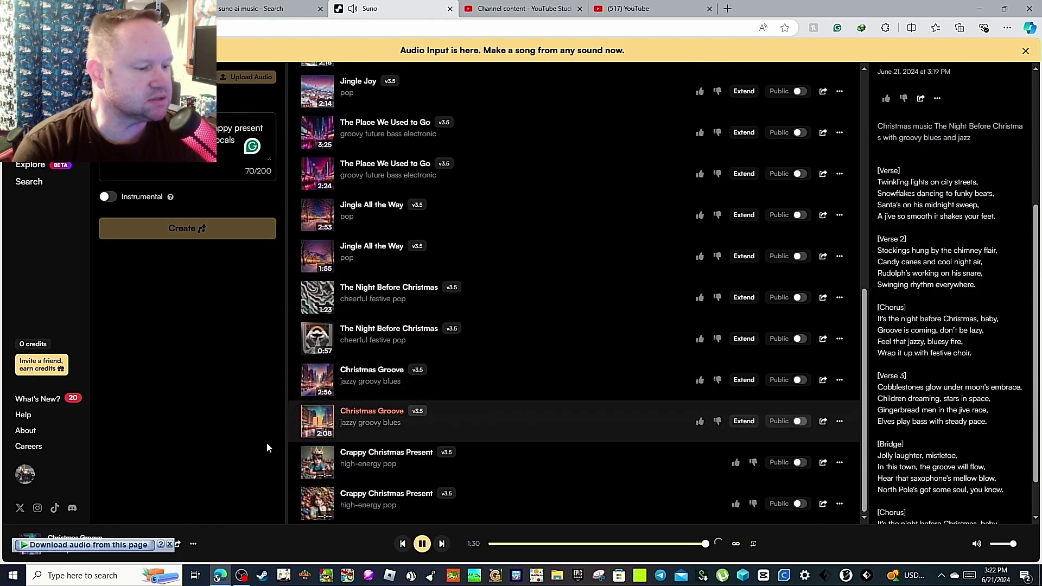
click(319, 468)
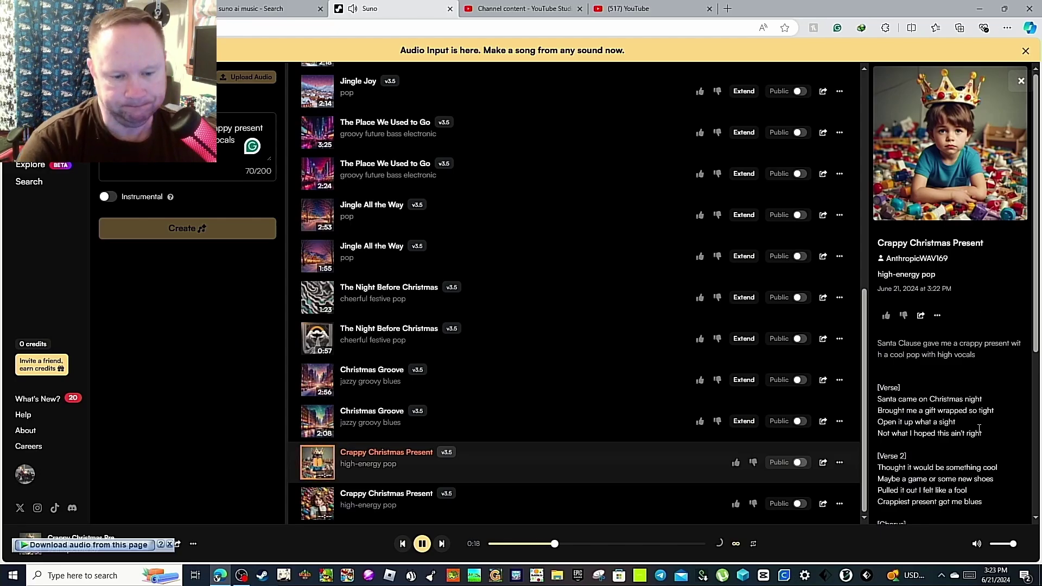
Step: Read through the Crappy Christmas Present lyrics, then look over the What's New announcements and close them
scroll(979, 431, down, 3)
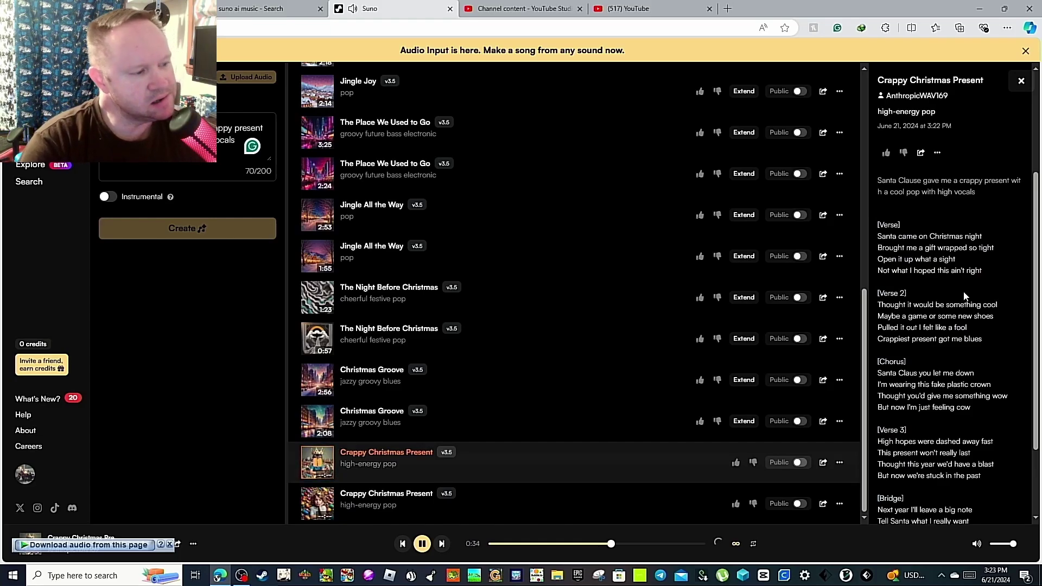
click(34, 399)
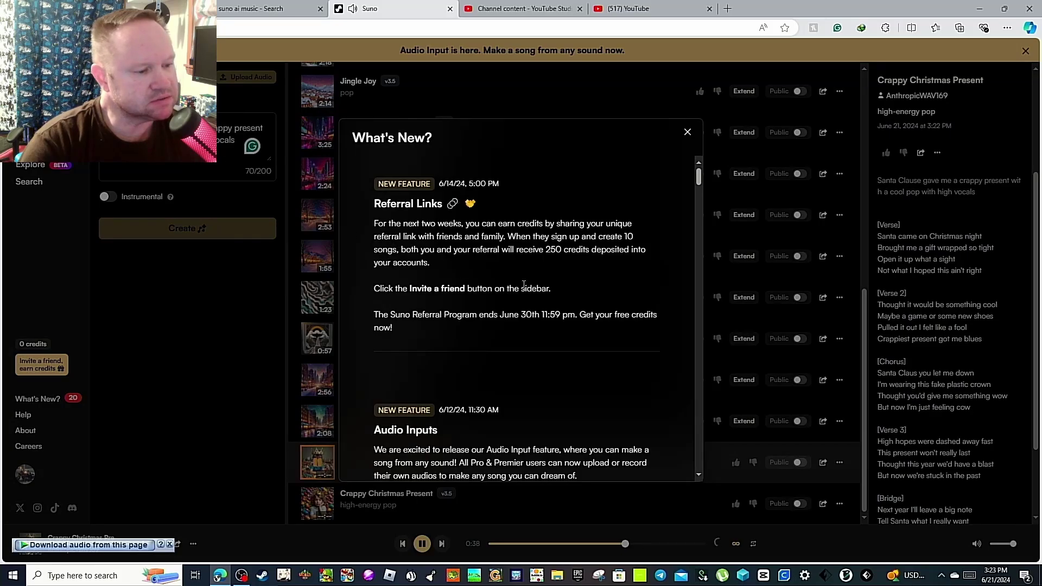
scroll(563, 282, down, 6)
scroll(564, 283, down, 4)
scroll(535, 295, up, 10)
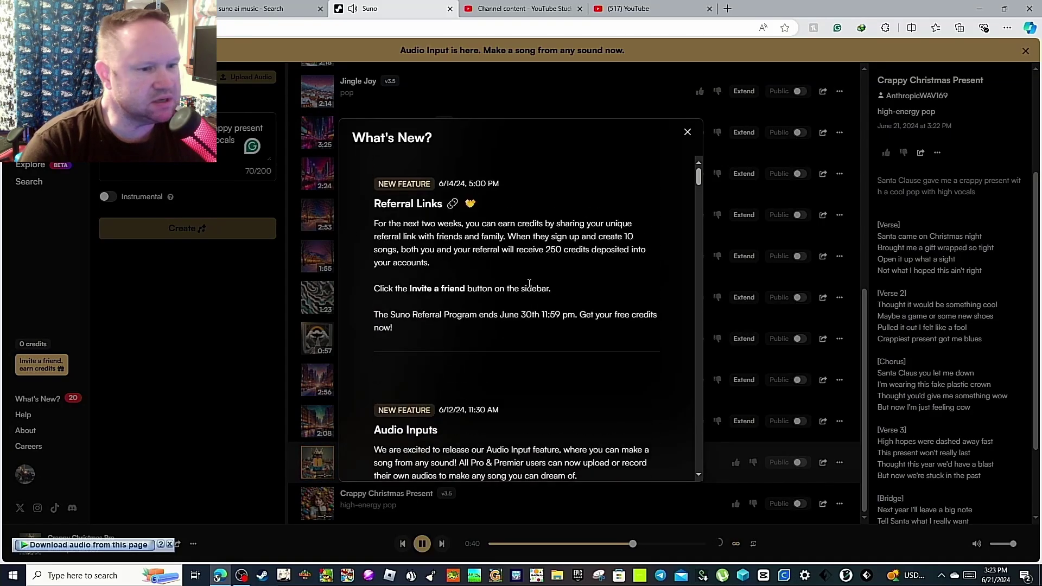
click(688, 132)
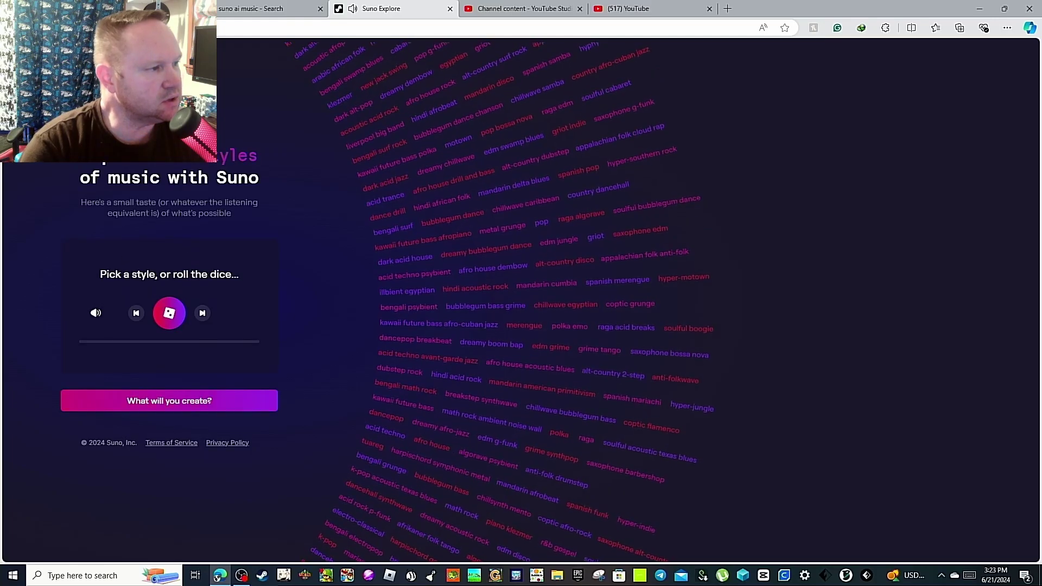
Step: Return from the Explore page to the personal song library and play the 3:22 version of Naked in the Zoo
click(11, 28)
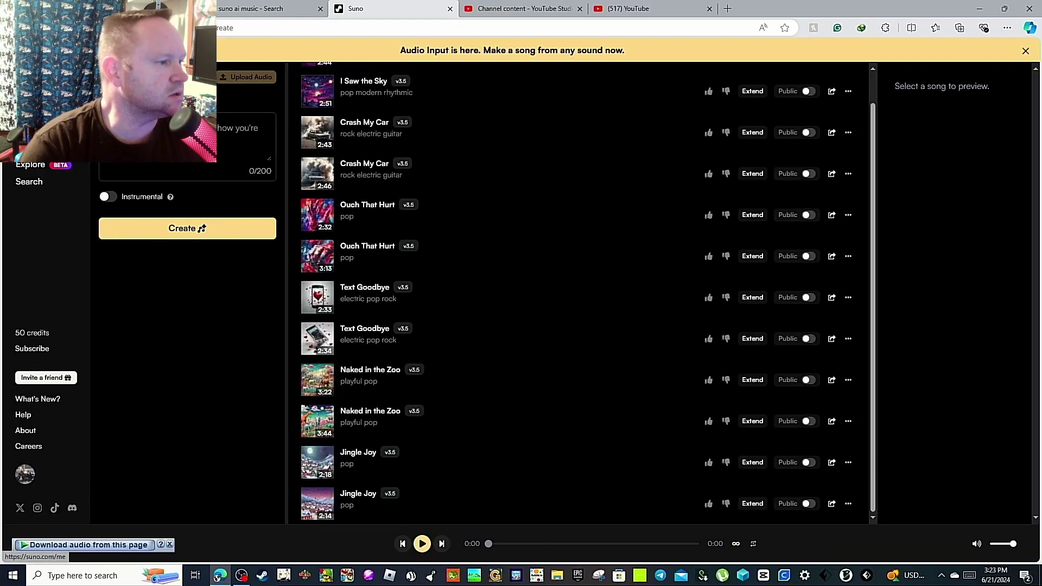
click(28, 147)
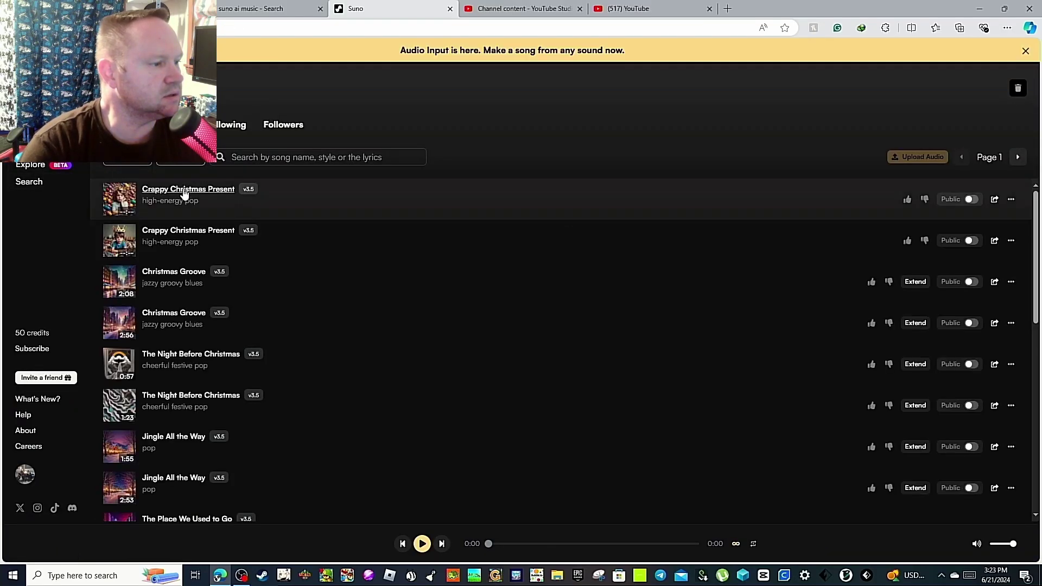
scroll(461, 277, down, 9)
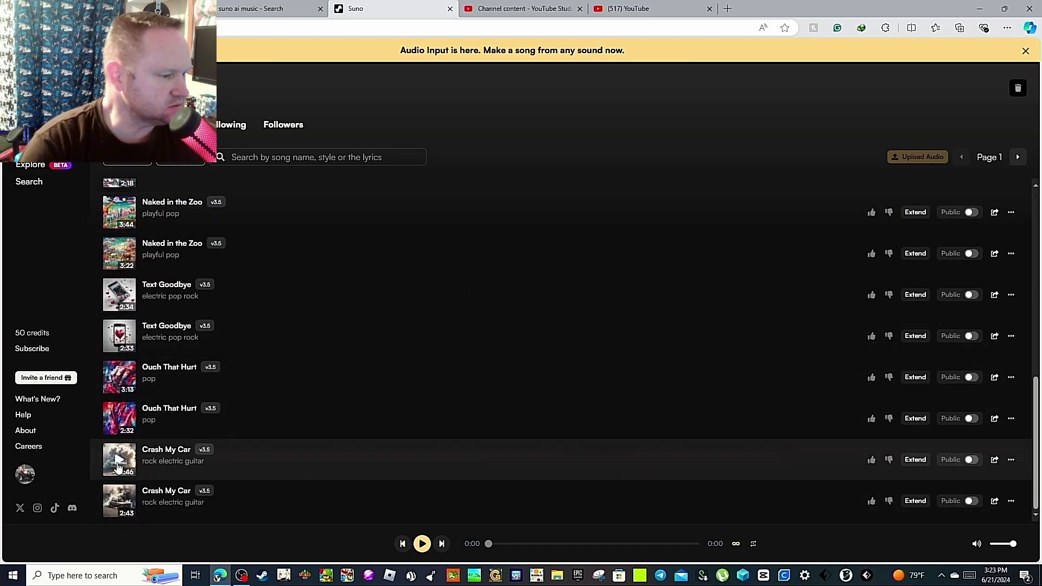
scroll(122, 412, up, 2)
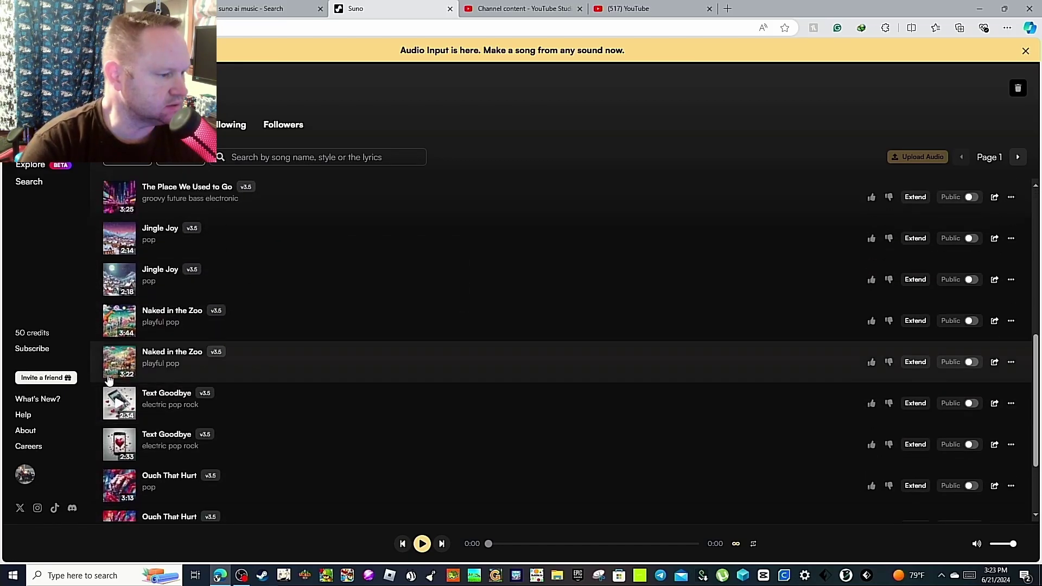
click(115, 365)
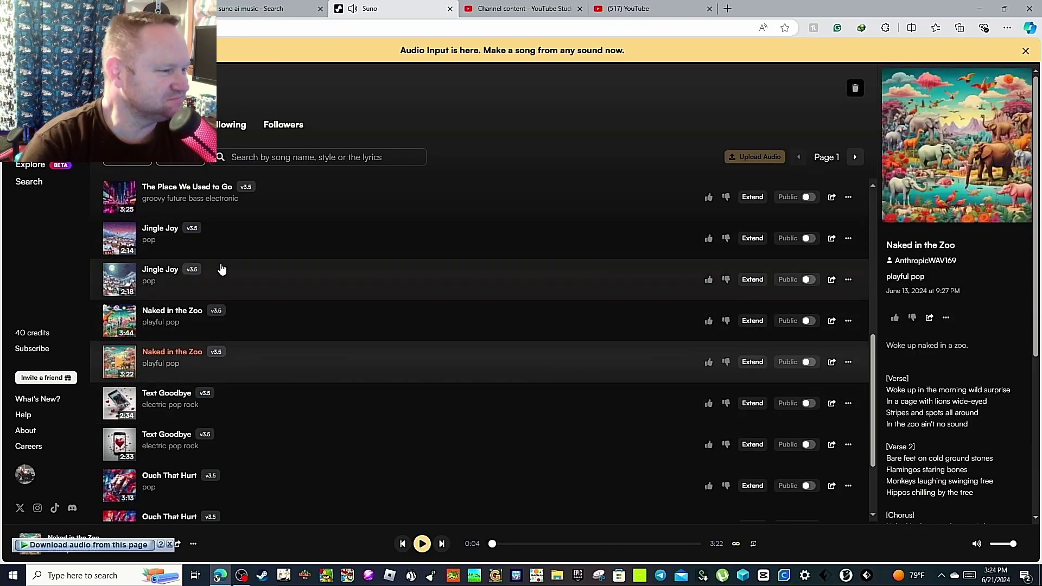
scroll(220, 265, up, 6)
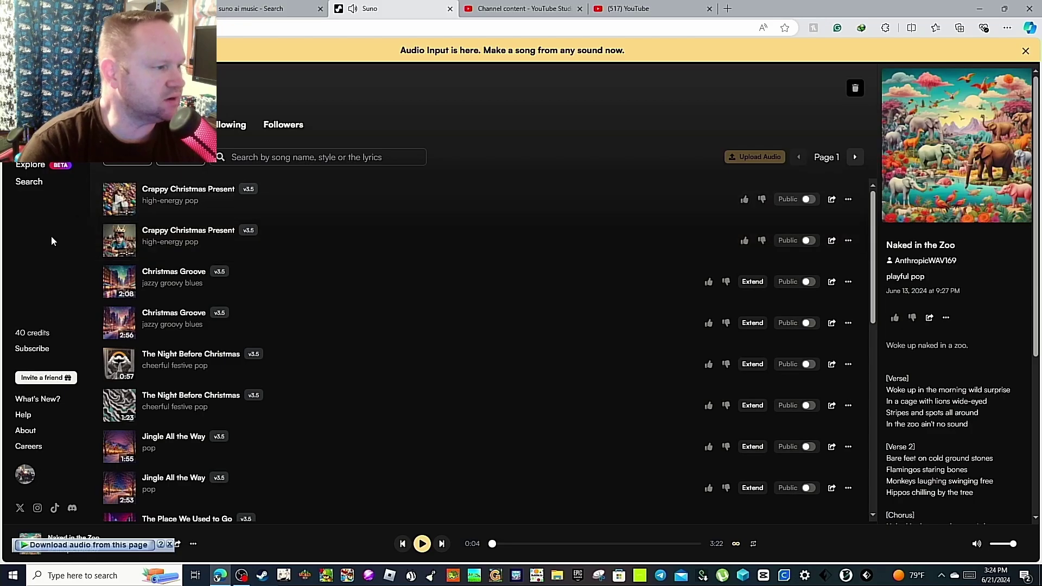